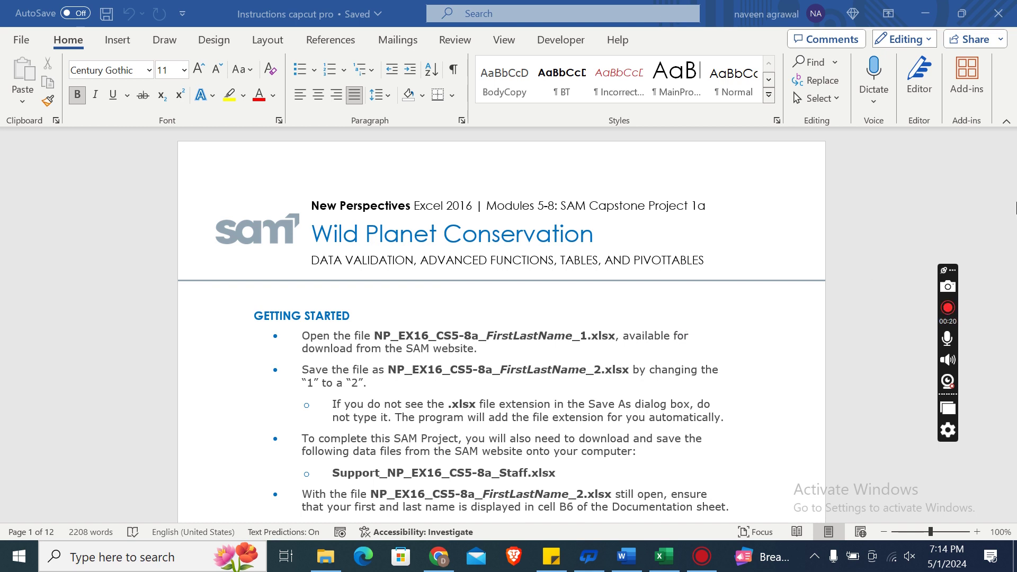
Read the Word instructions, then bring up the Local Offices worksheet in Excel.
click(1000, 171)
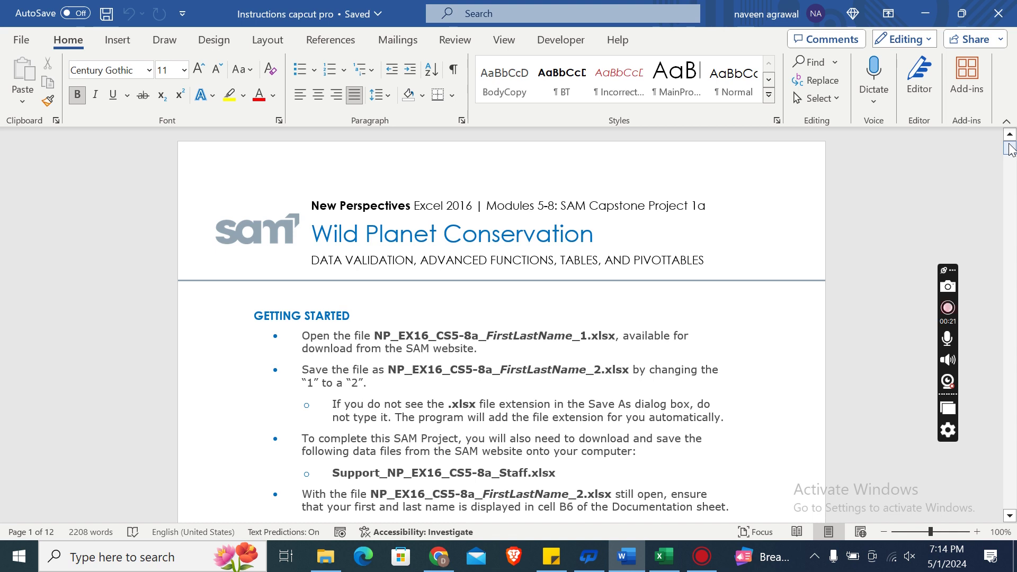
drag(1011, 149, 1010, 174)
click(663, 555)
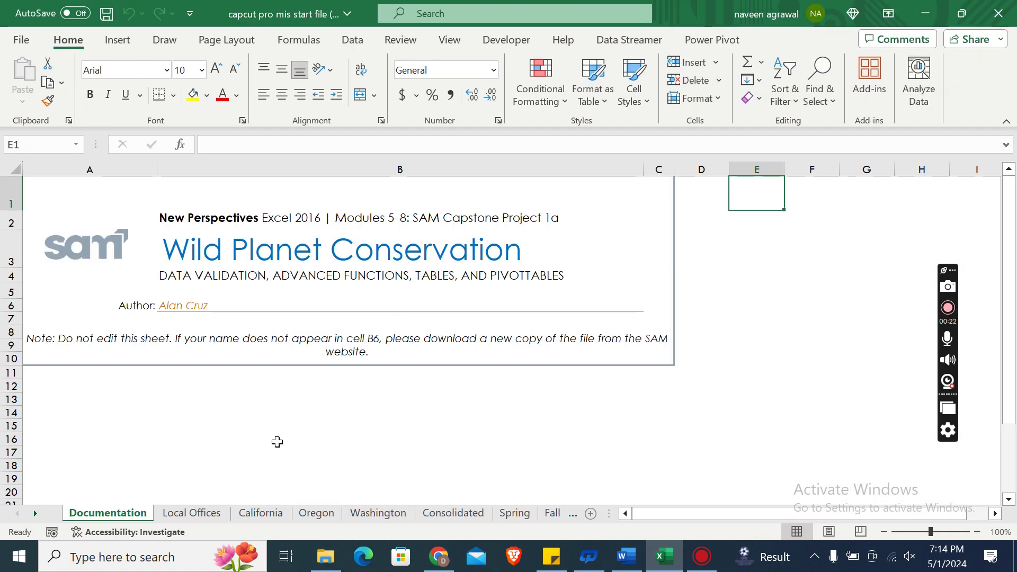
click(201, 512)
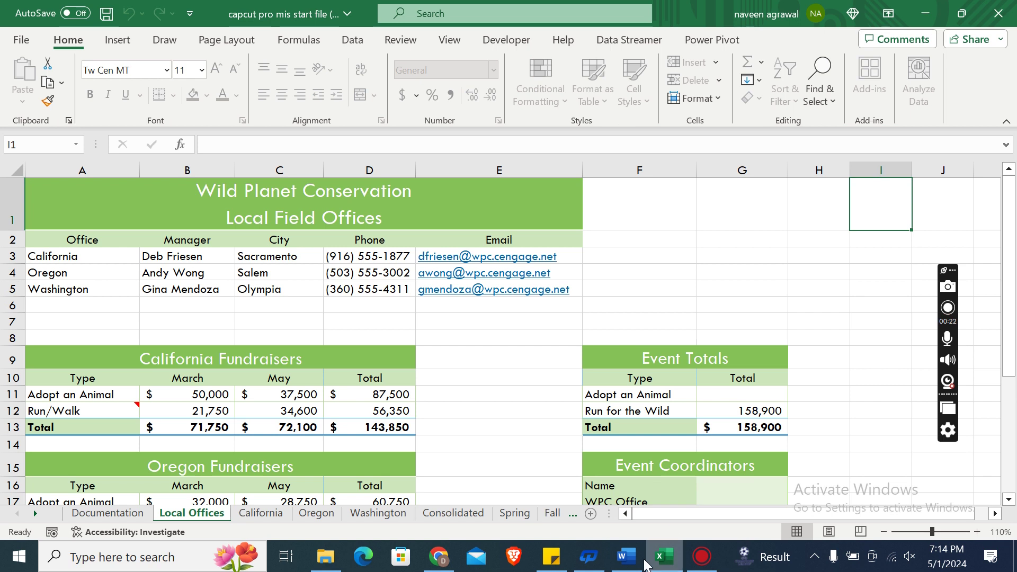
Check the instructions, then unprotect the Local Offices worksheet from the Review ribbon.
click(627, 556)
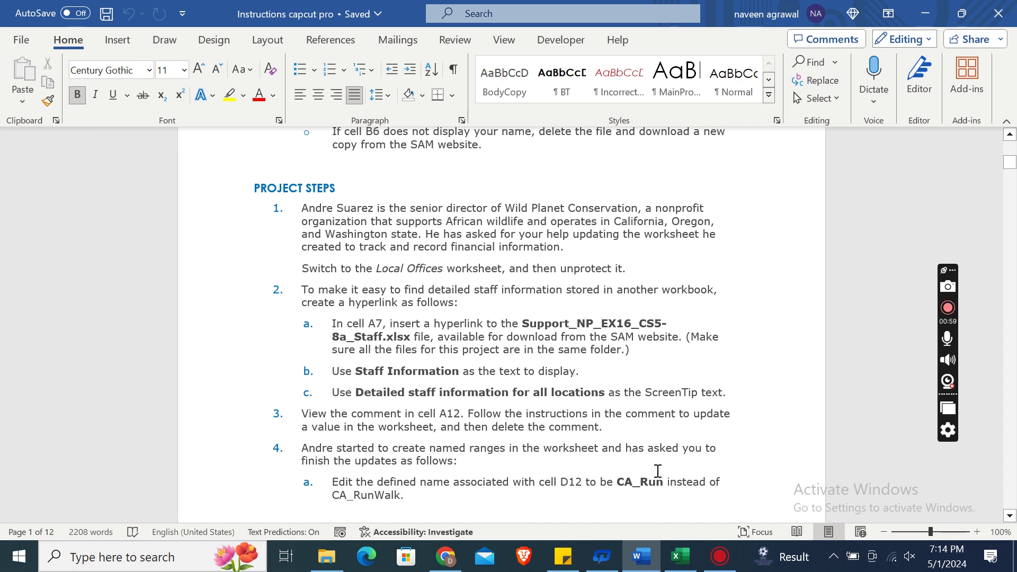
click(679, 556)
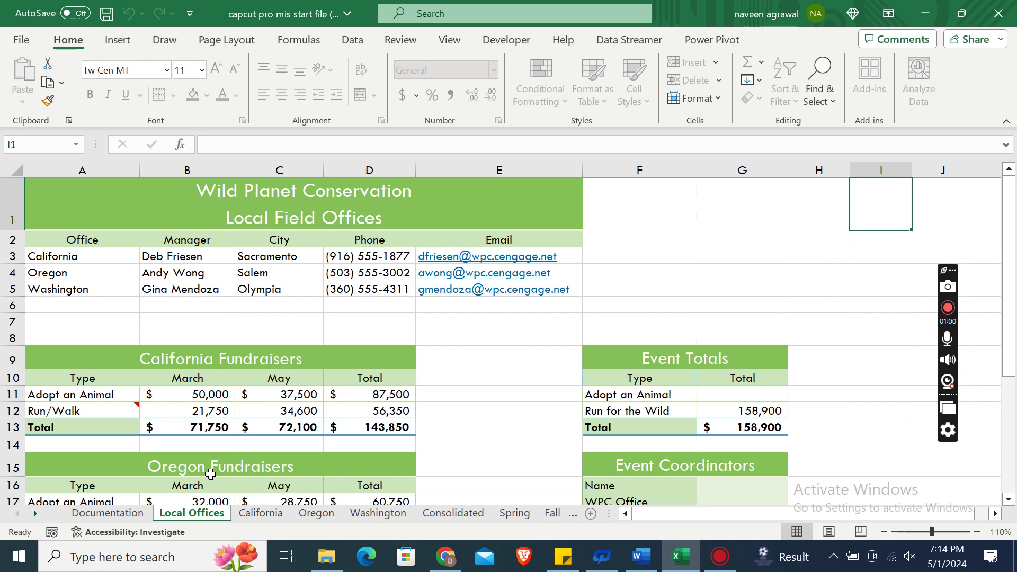
click(641, 556)
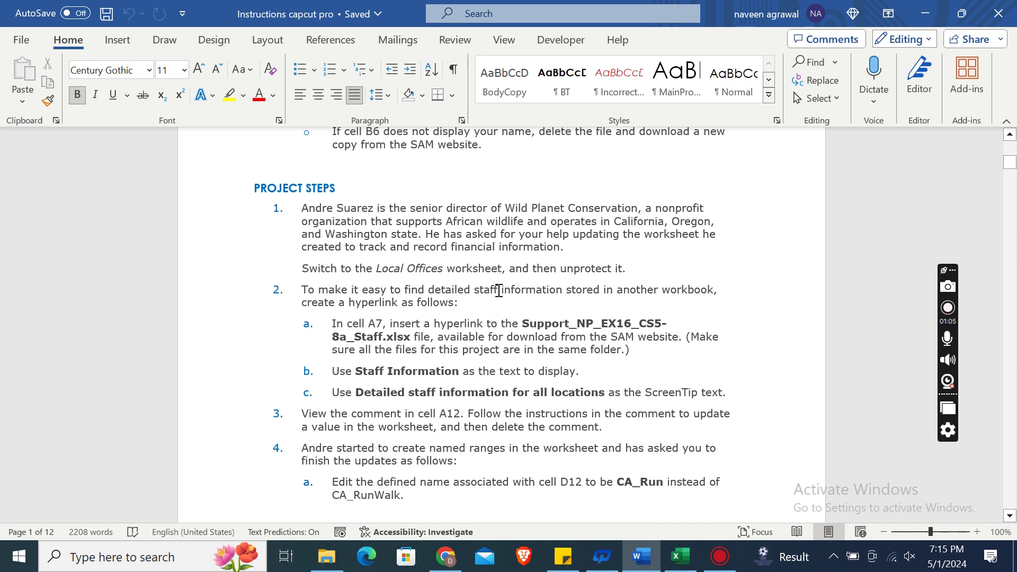
click(682, 556)
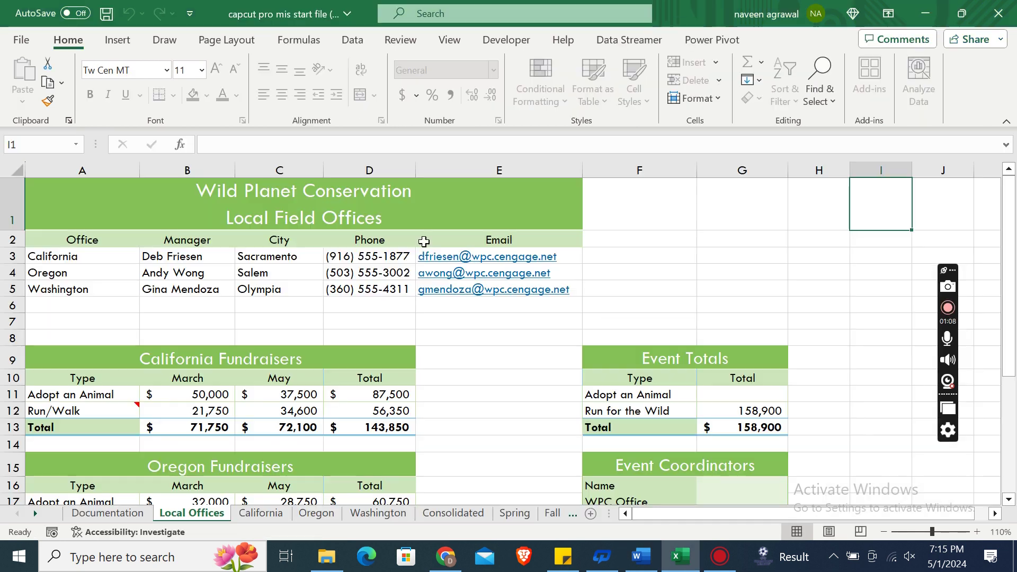
click(401, 40)
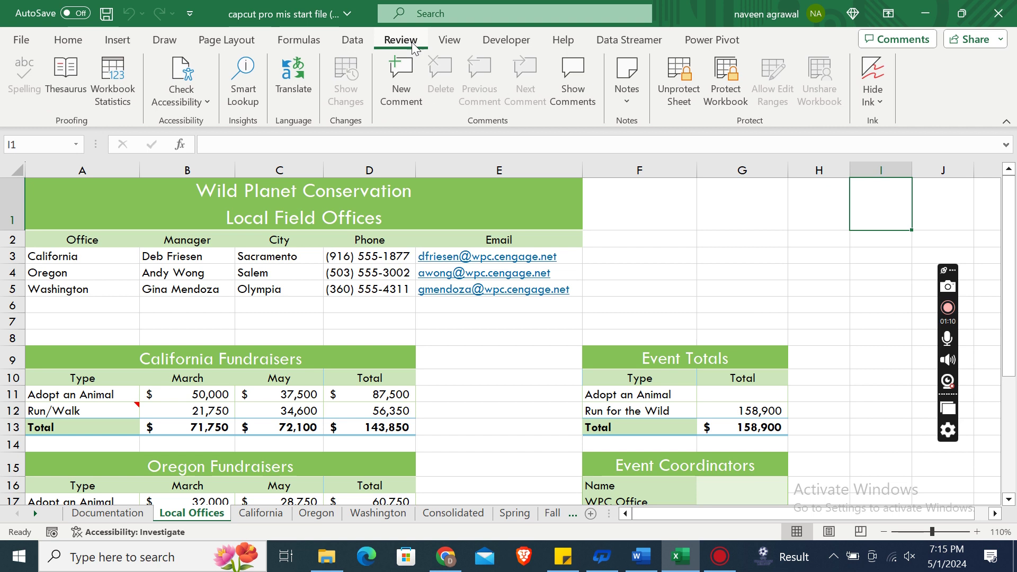
click(671, 79)
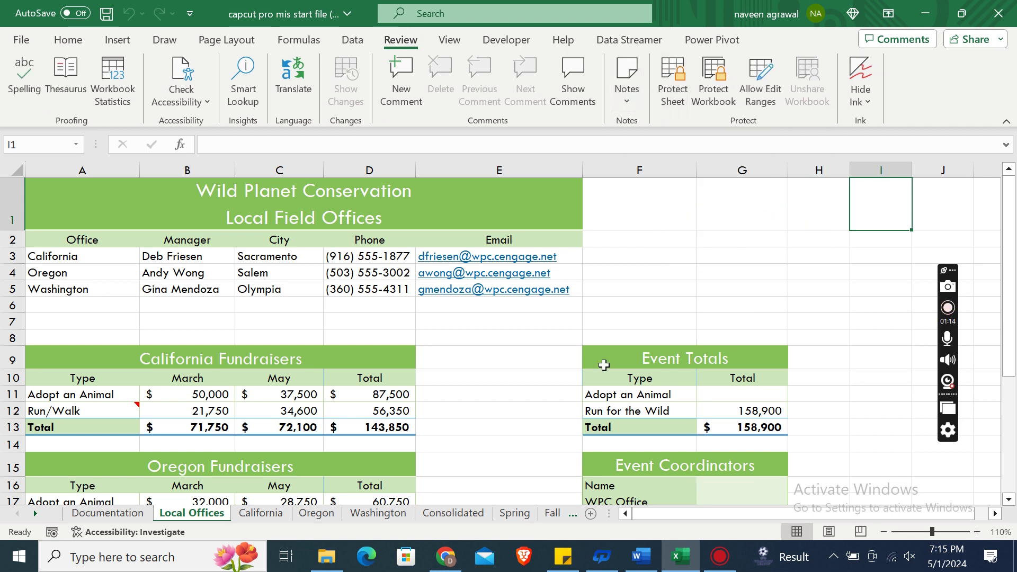
click(641, 557)
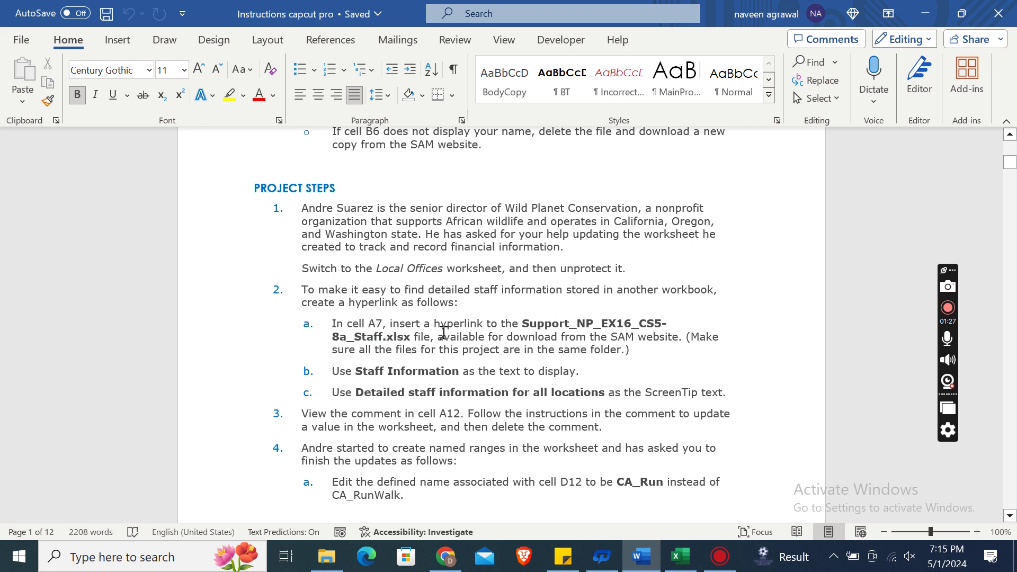
Select empty cell A7 for the hyperlink and show the Insert ribbon.
click(682, 555)
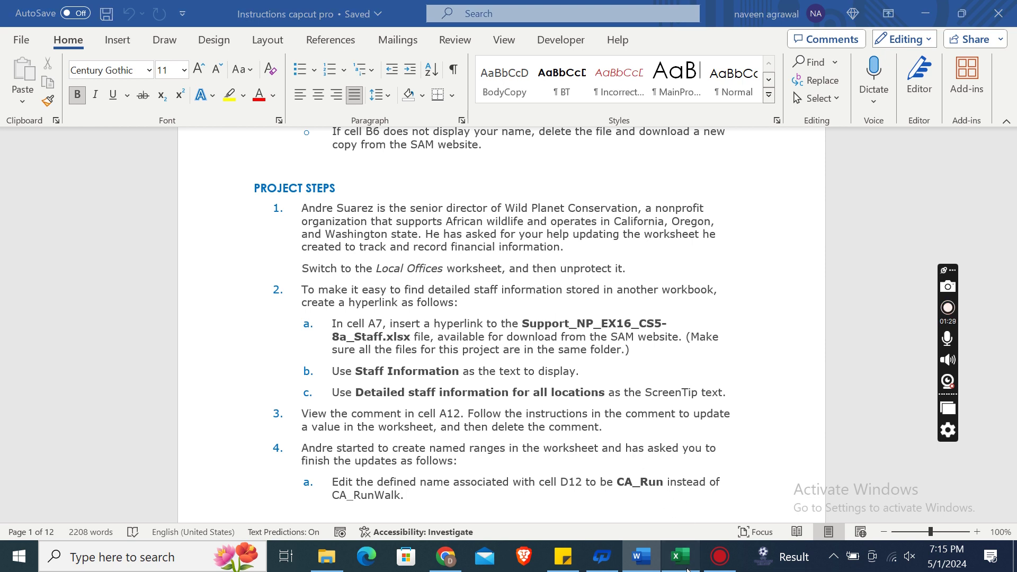
click(45, 321)
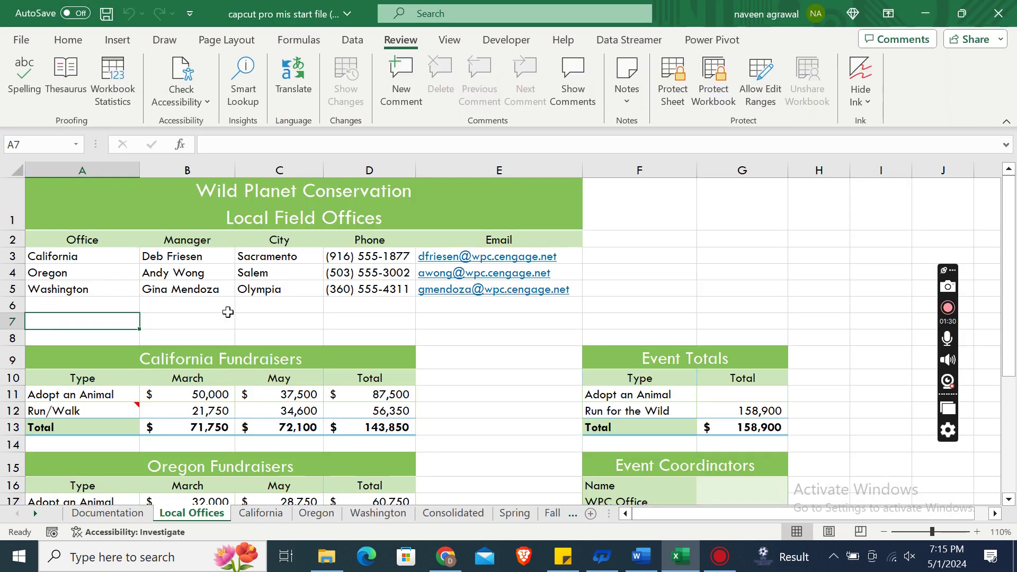
click(641, 555)
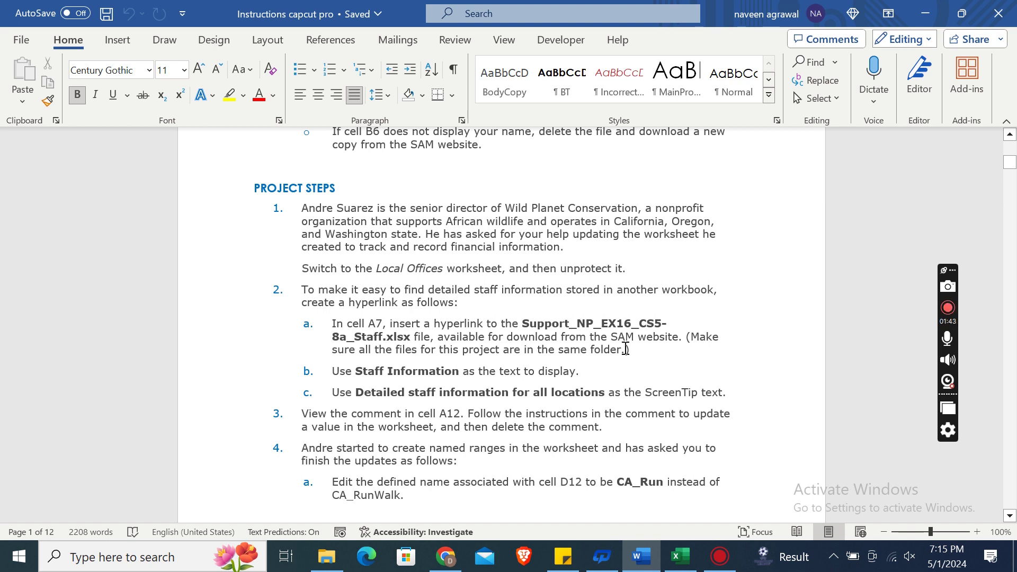
click(682, 558)
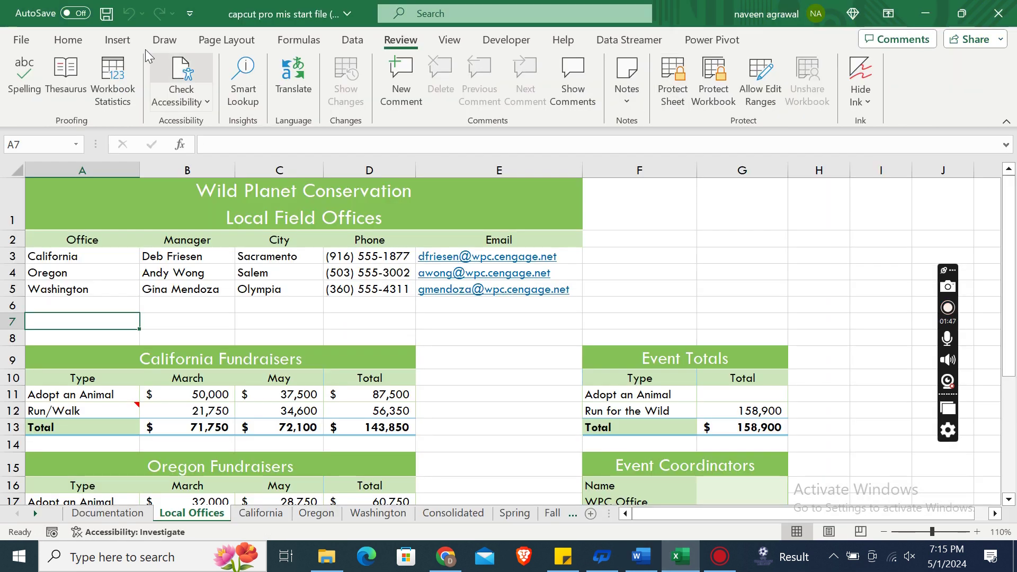
click(118, 40)
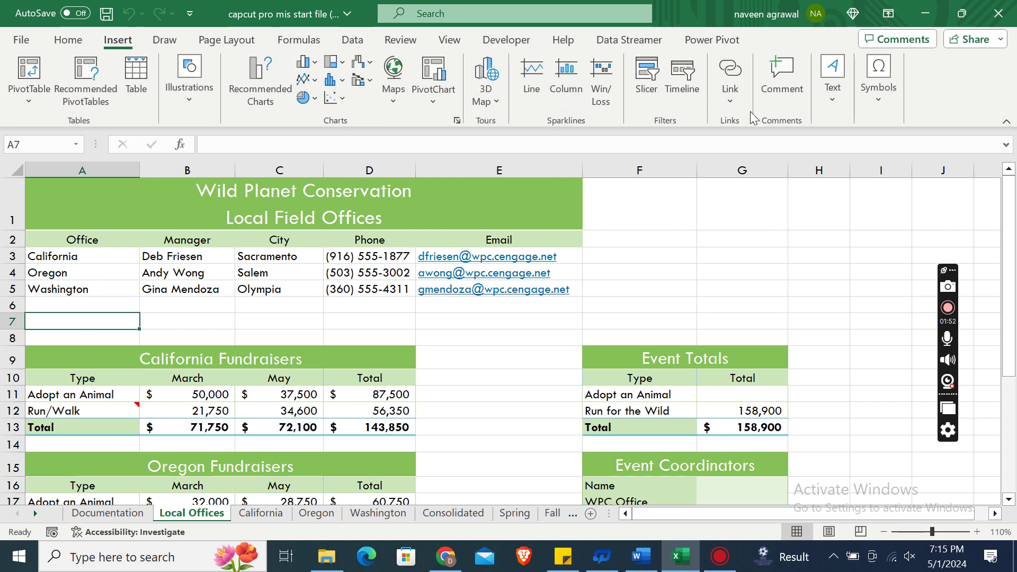
Start a hyperlink in A7 to Support_NP_EX16_CS5-8a_Staff in the Pictures folder.
key(ctrl+k)
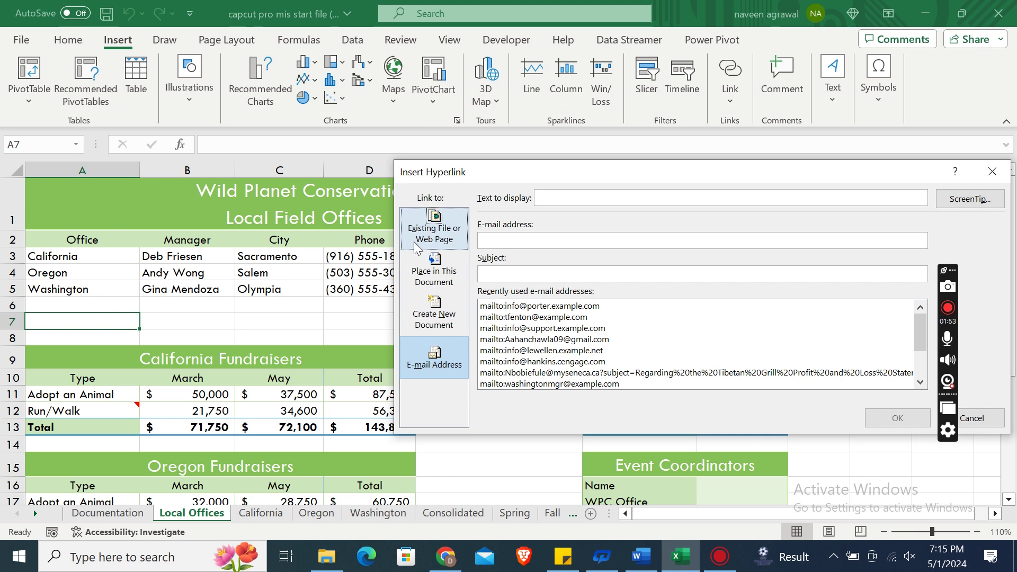
click(413, 241)
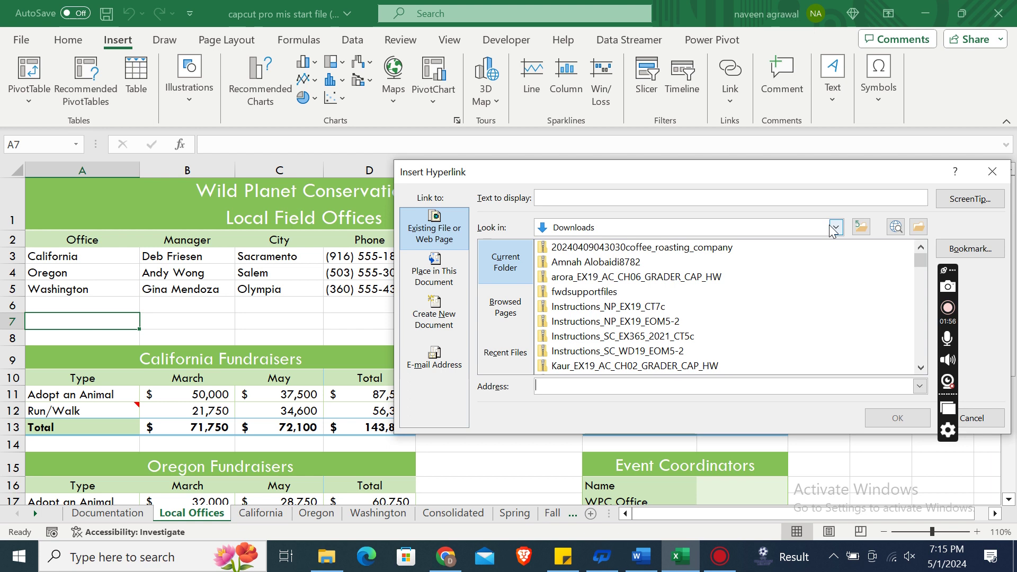
click(834, 232)
click(608, 249)
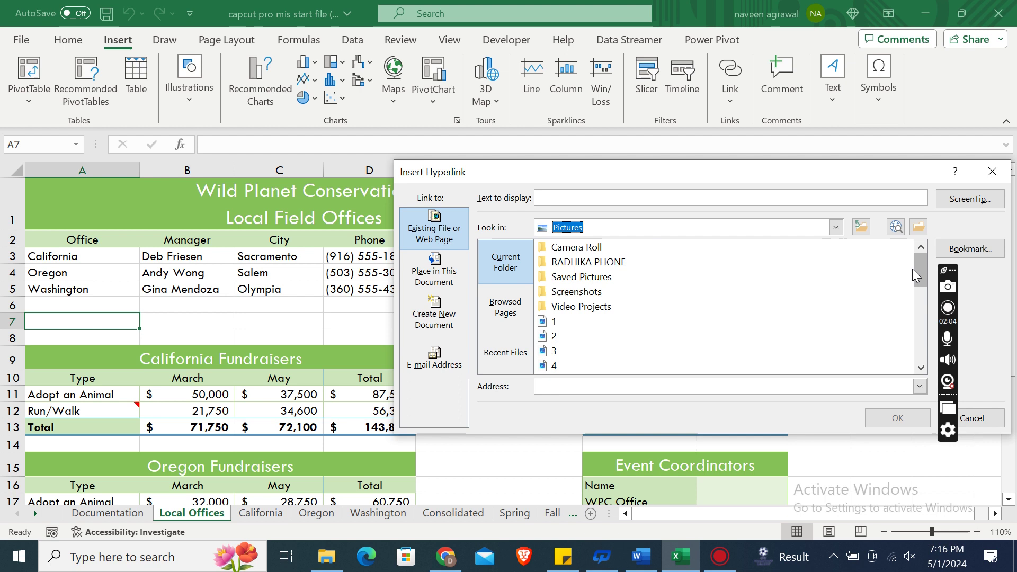
drag(914, 274, 924, 371)
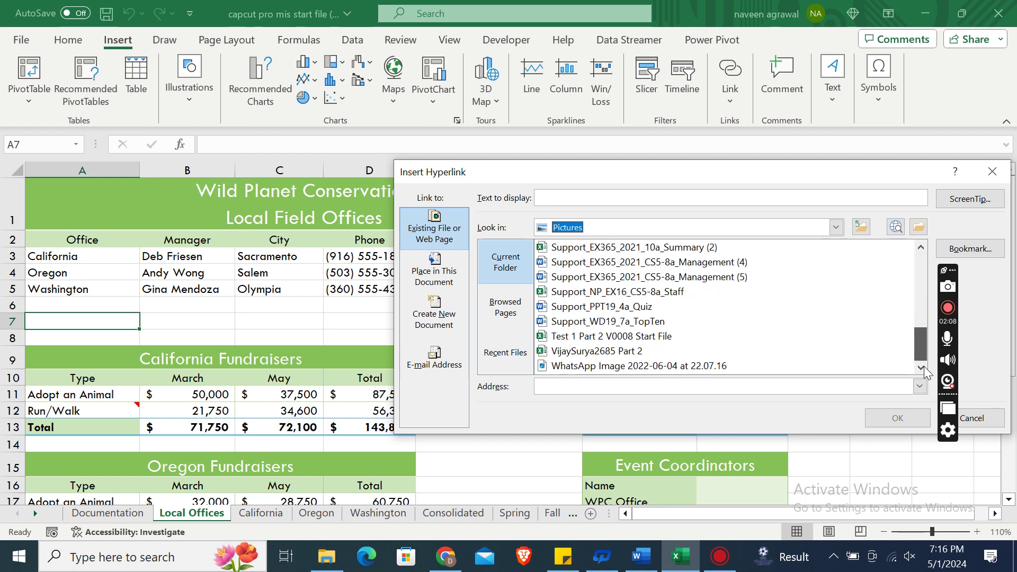
click(598, 293)
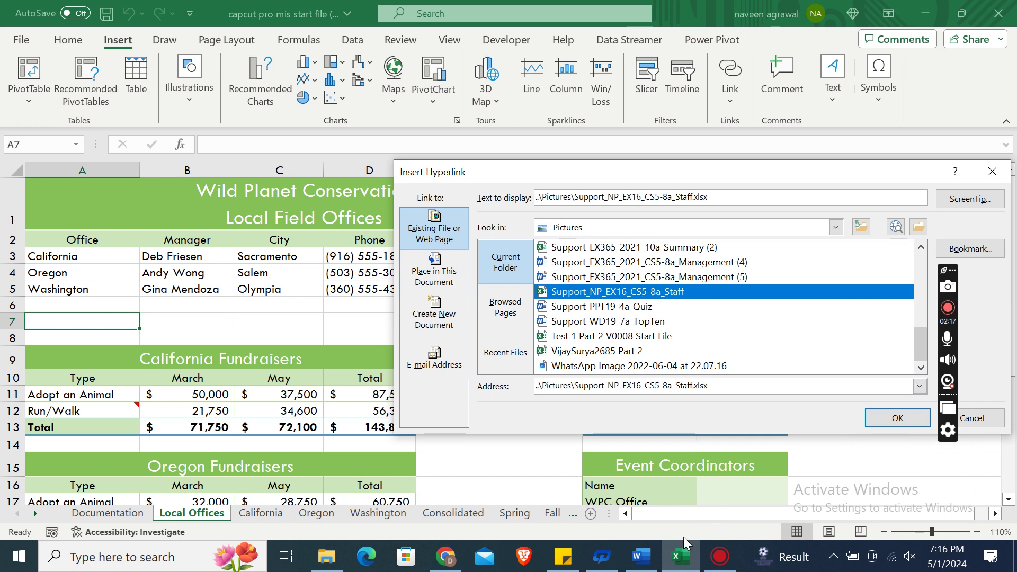
click(640, 556)
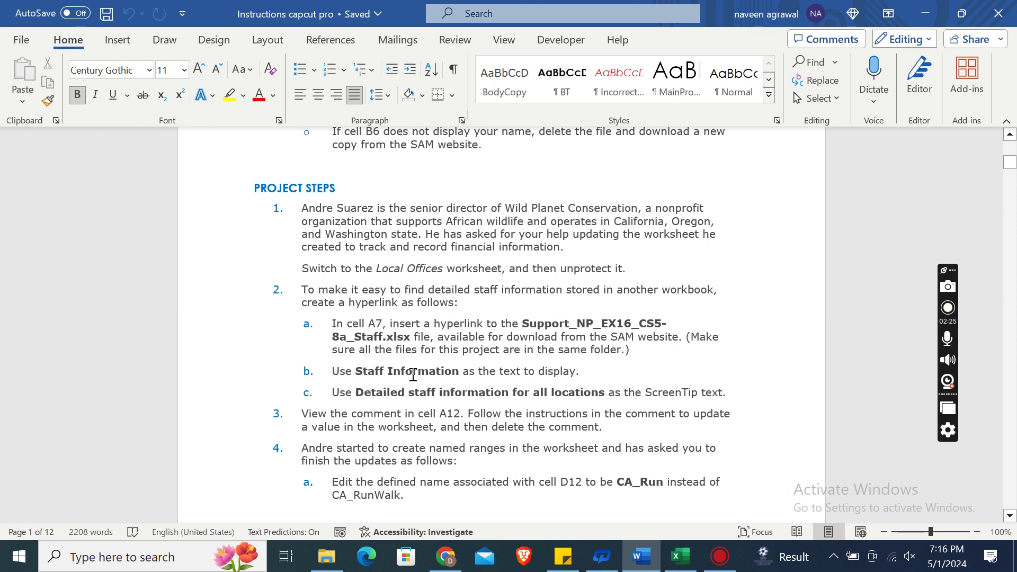
Set the hyperlink's display text to 'Staff Information', copied from the instructions.
click(356, 373)
key(shift+Right)
key(shift+Right)
key(shift+Right)
key(shift+Right)
key(shift+Right)
key(shift+Right)
key(shift+Right)
key(shift+Right)
key(shift+Right)
key(shift+Right)
key(shift+Right)
key(shift+Right)
key(shift+Right)
key(shift+Right)
key(shift+Right)
key(shift+Right)
key(shift+Right)
key(shift+Right)
key(shift+Right)
key(shift+Right)
key(shift+Left)
key(shift+Left)
key(shift+Left)
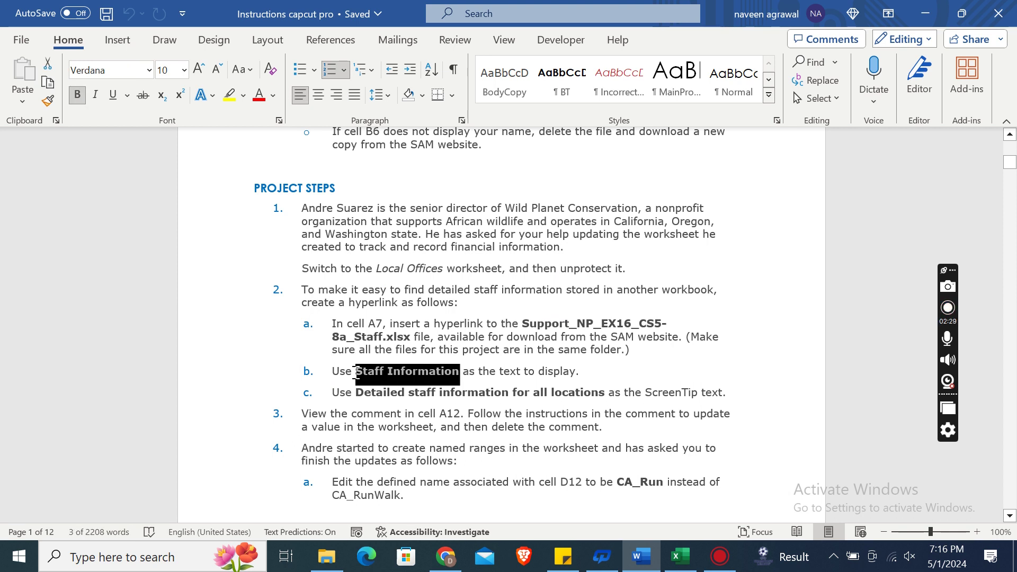
key(ctrl+c)
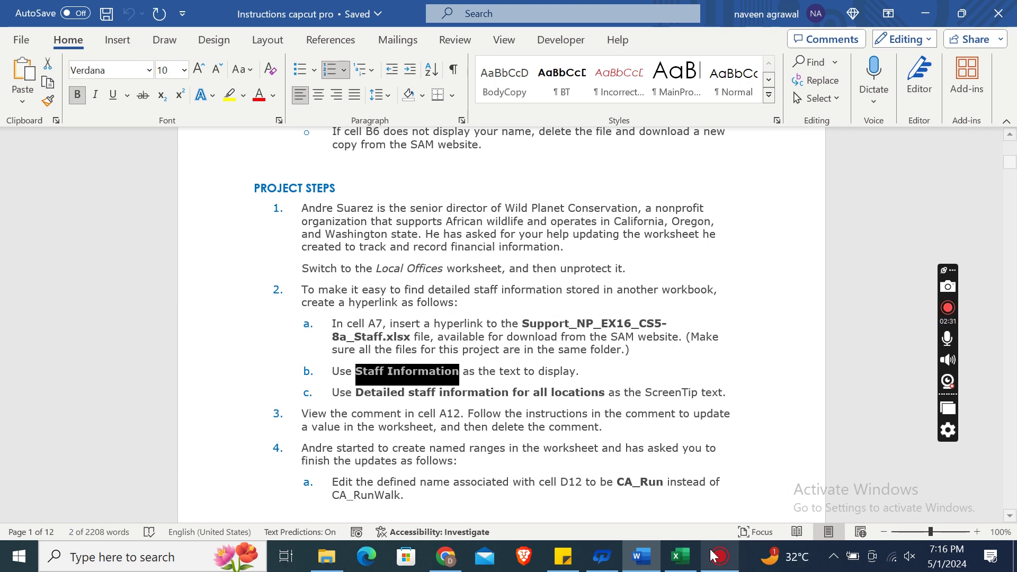
click(679, 557)
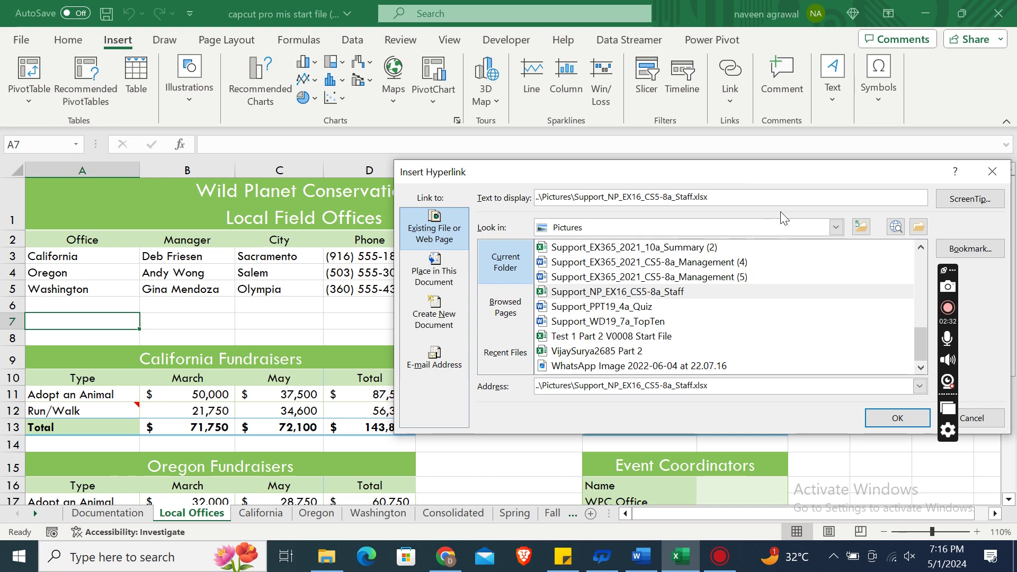
double_click(556, 200)
key(ctrl+a)
key(ctrl+v)
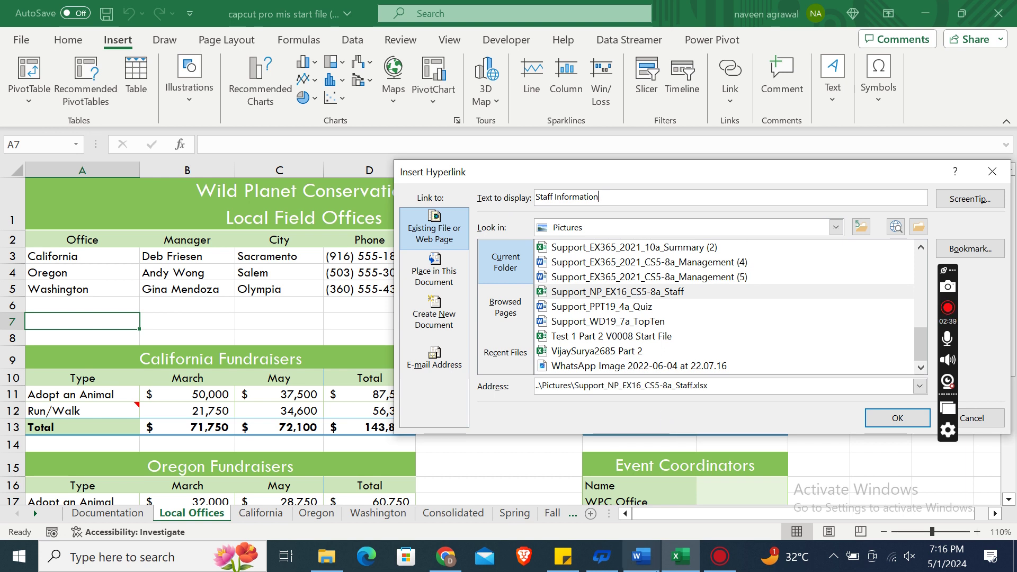
Add the ScreenTip 'Detailed staff information for all locations' and insert the hyperlink.
click(641, 556)
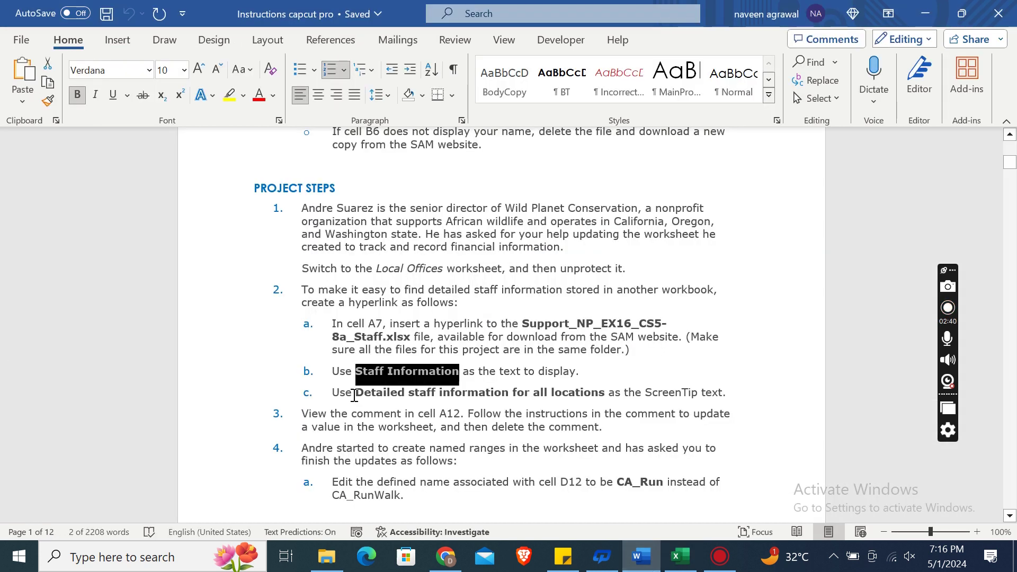
click(354, 397)
key(shift+Right)
key(shift+Right)
key(shift+Right)
key(shift+Right)
key(shift+Right)
key(shift+Right)
key(shift+Right)
key(shift+Right)
key(shift+Right)
key(shift+Right)
key(shift+Right)
key(shift+Right)
key(shift+Right)
key(shift+Right)
key(shift+Right)
key(shift+Right)
key(shift+Right)
key(shift+Right)
key(shift+Right)
key(shift+Right)
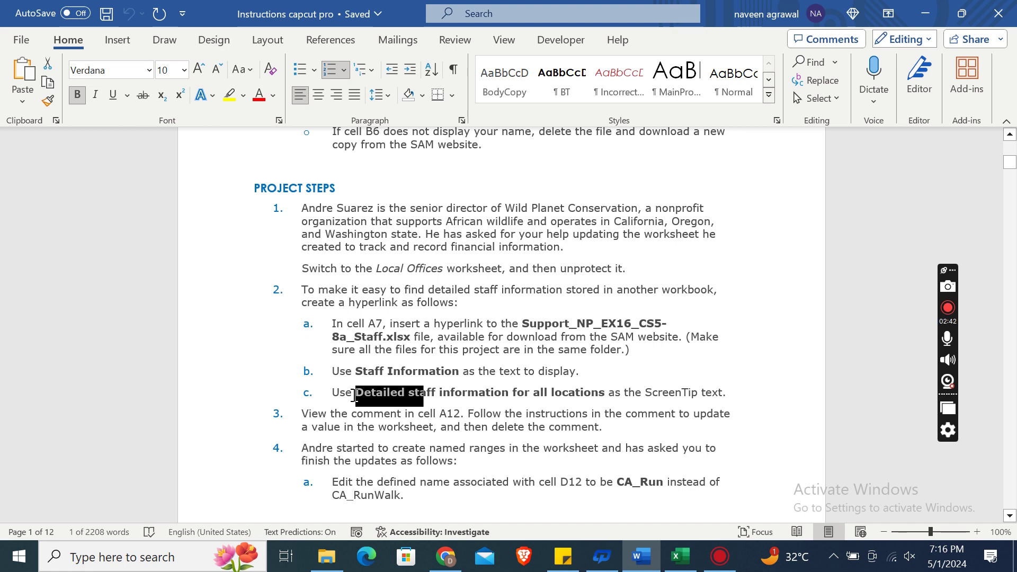
key(shift+Right)
key(shift+Right)
key(shift+Right)
key(shift+Right)
key(shift+Right)
key(shift+Right)
key(shift+Right)
key(shift+Right)
key(shift+Right)
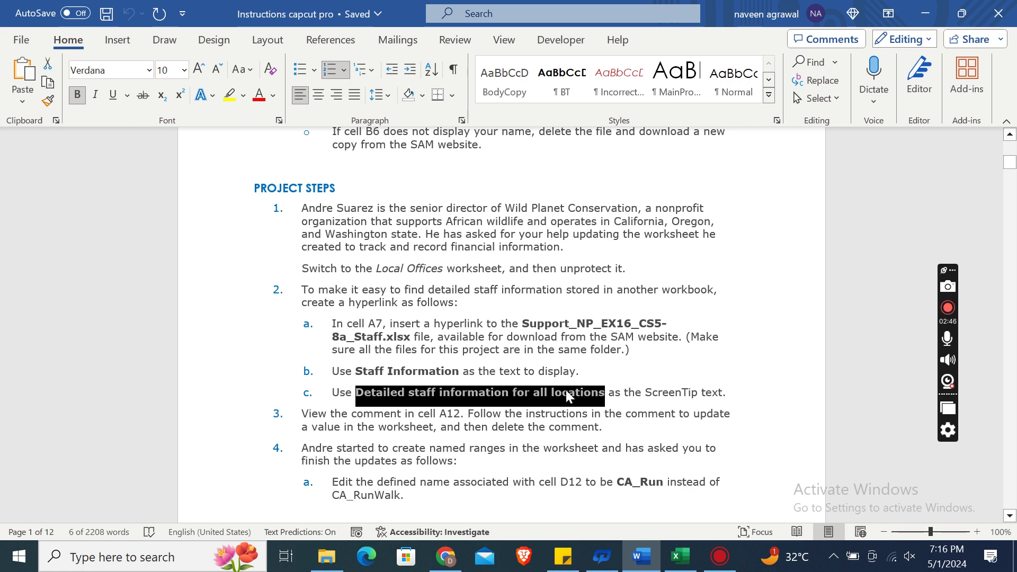
click(680, 556)
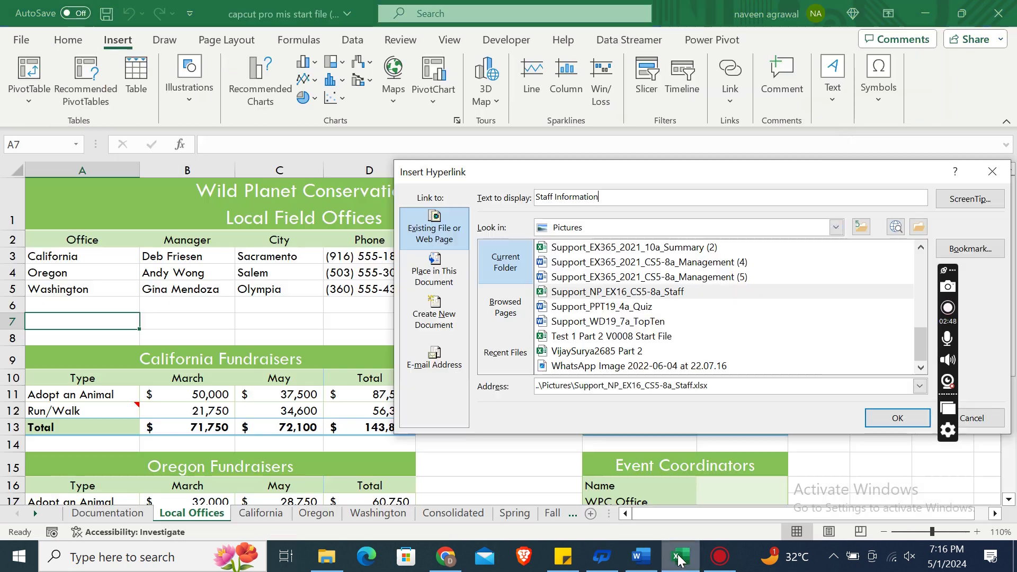
click(954, 202)
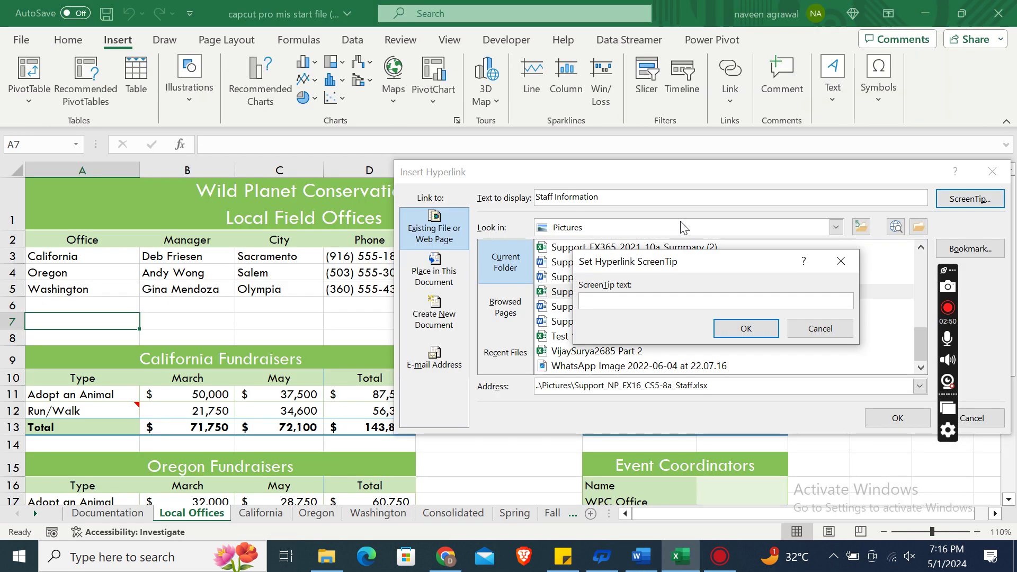
key(ctrl+v)
click(749, 329)
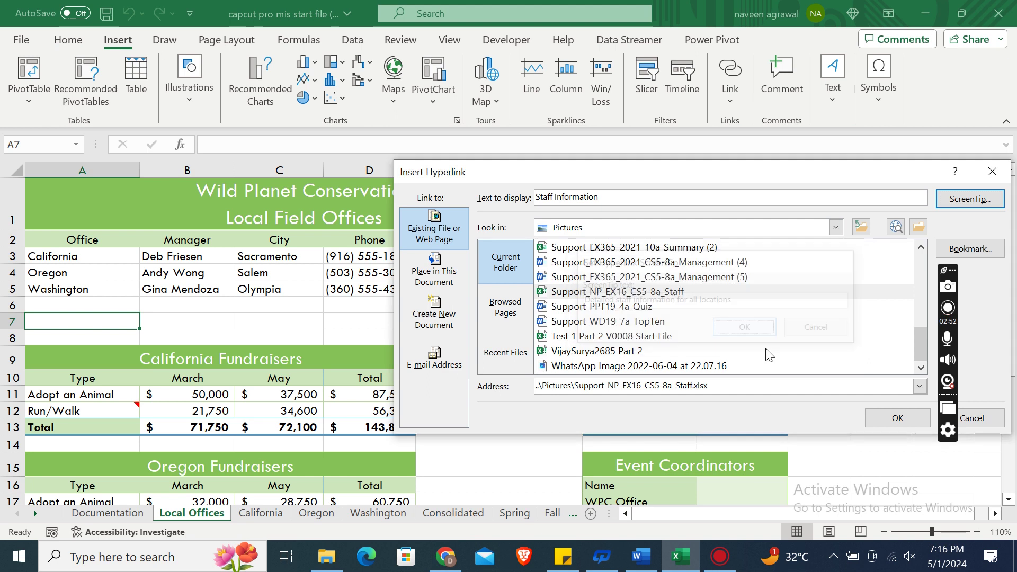
click(894, 417)
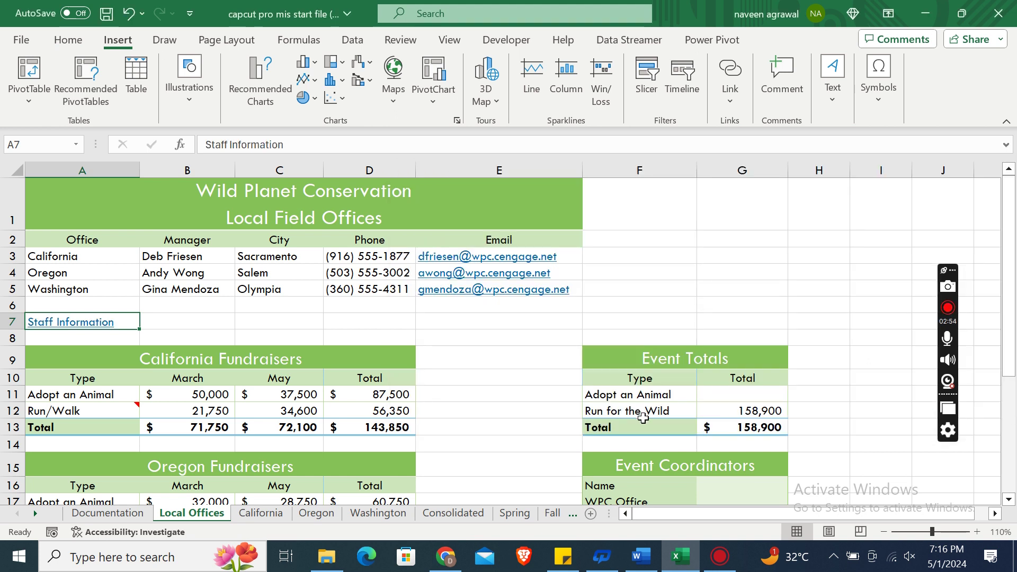
Read the note on cell A12 and compare it with the Word instructions.
click(637, 559)
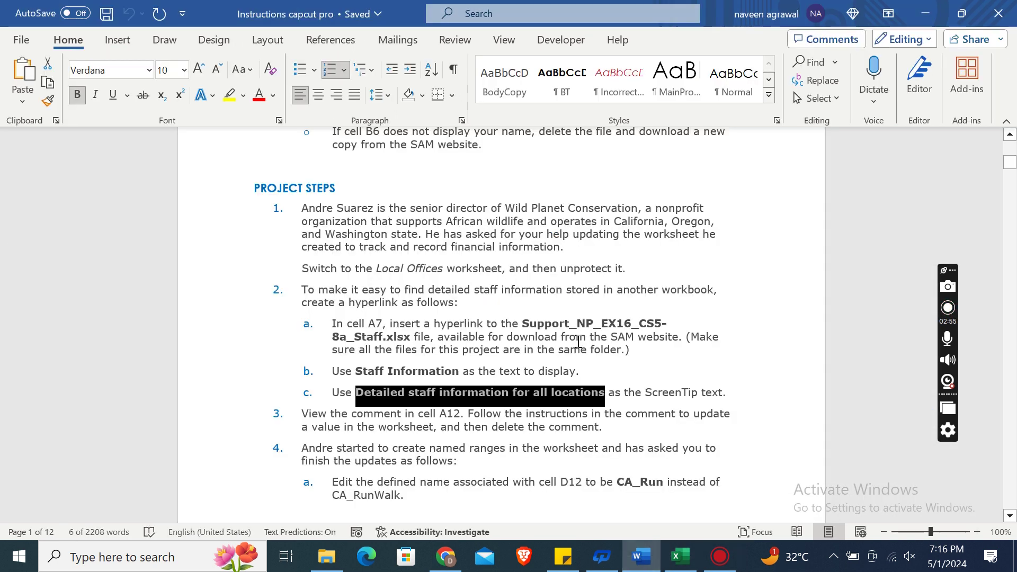
drag(1013, 168, 1013, 175)
click(680, 556)
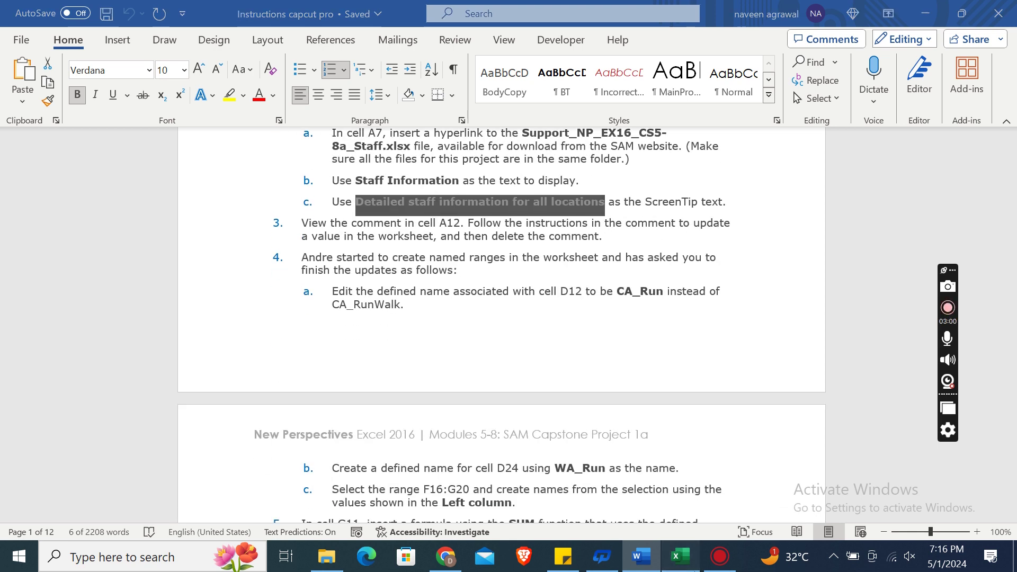
click(105, 411)
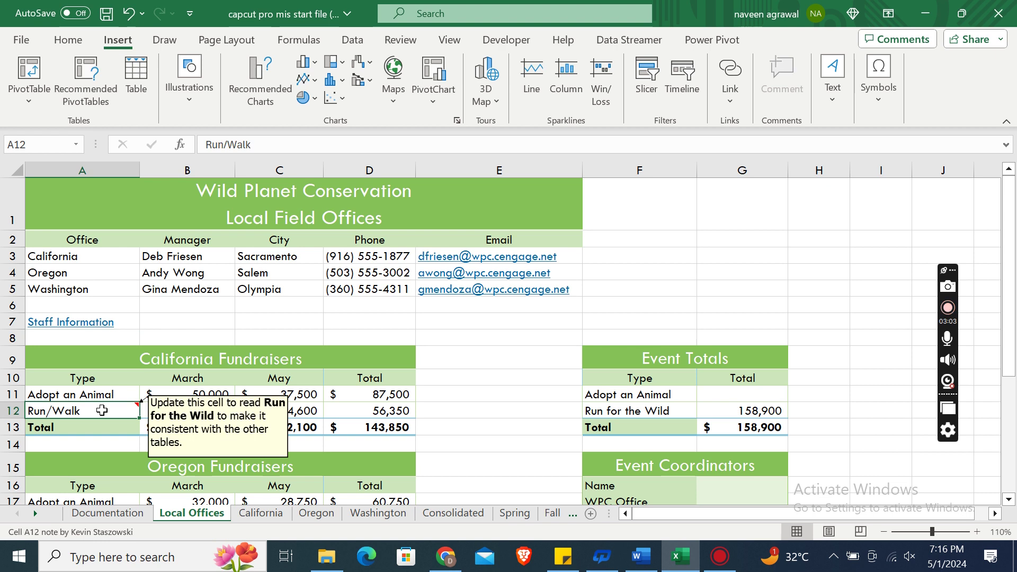
mouse_move(102, 409)
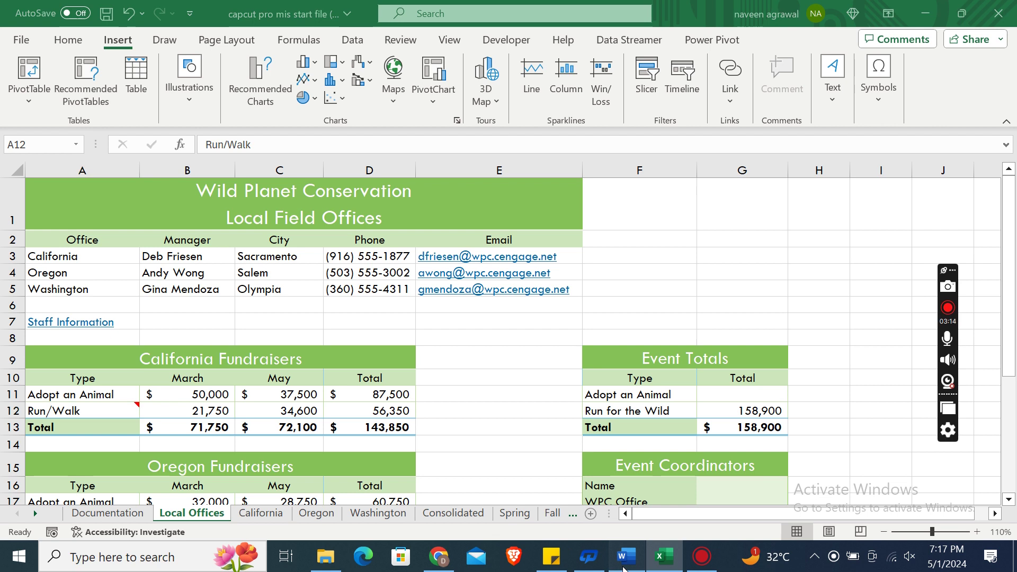
click(624, 561)
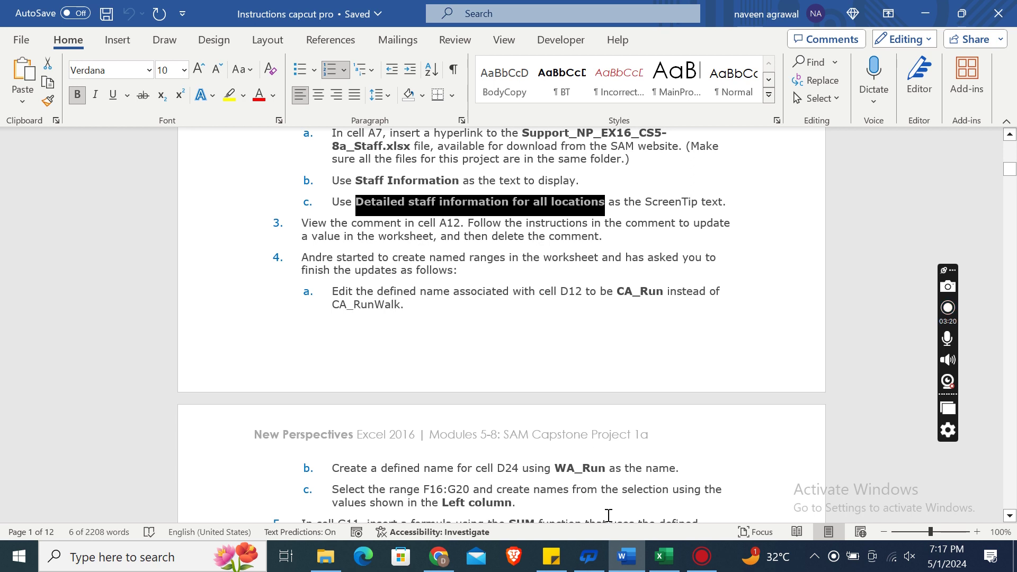
click(663, 556)
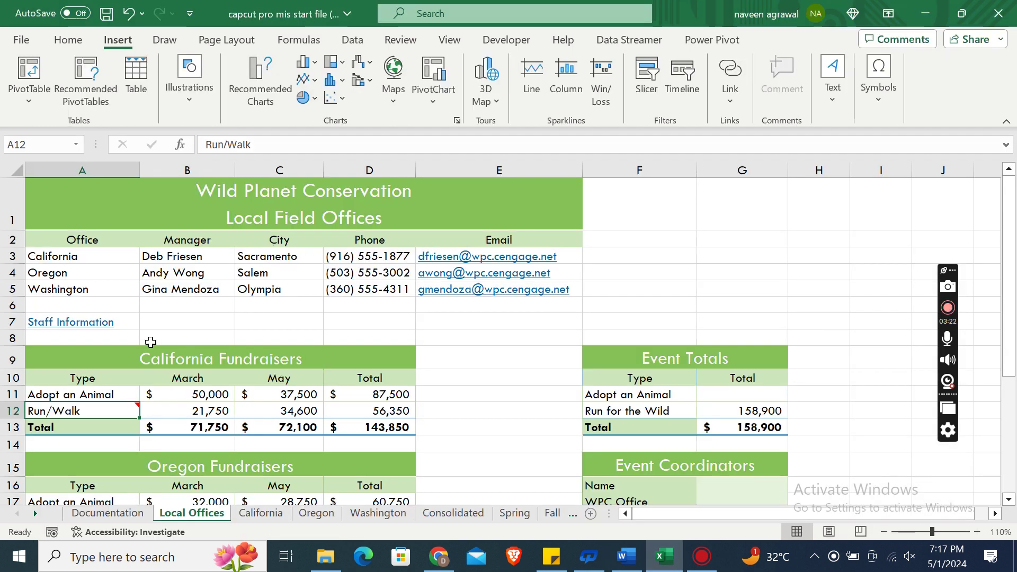
mouse_move(96, 410)
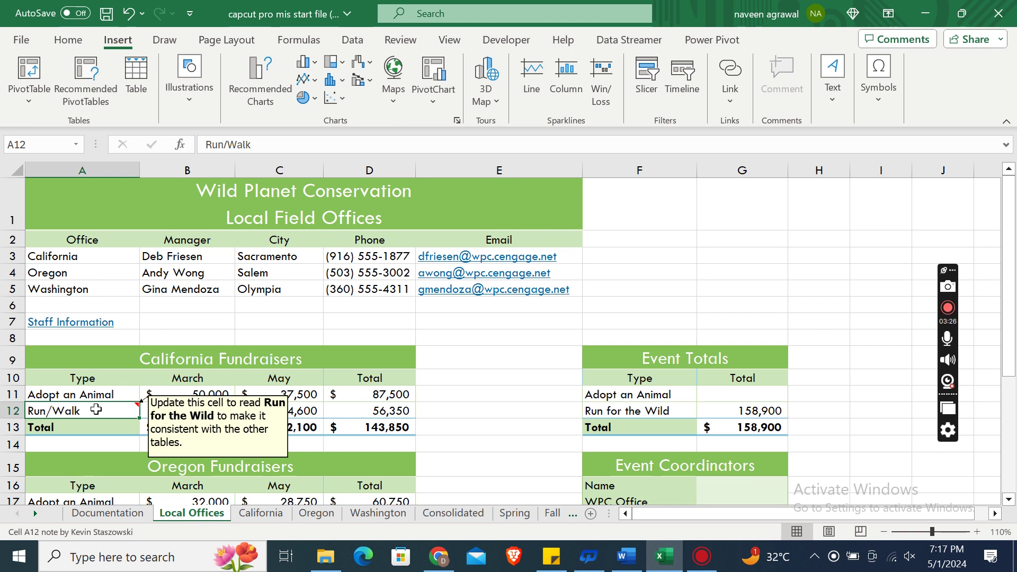
Replace 'Run/Walk' in cell A12 with 'Run for the Wild'.
text(Run )
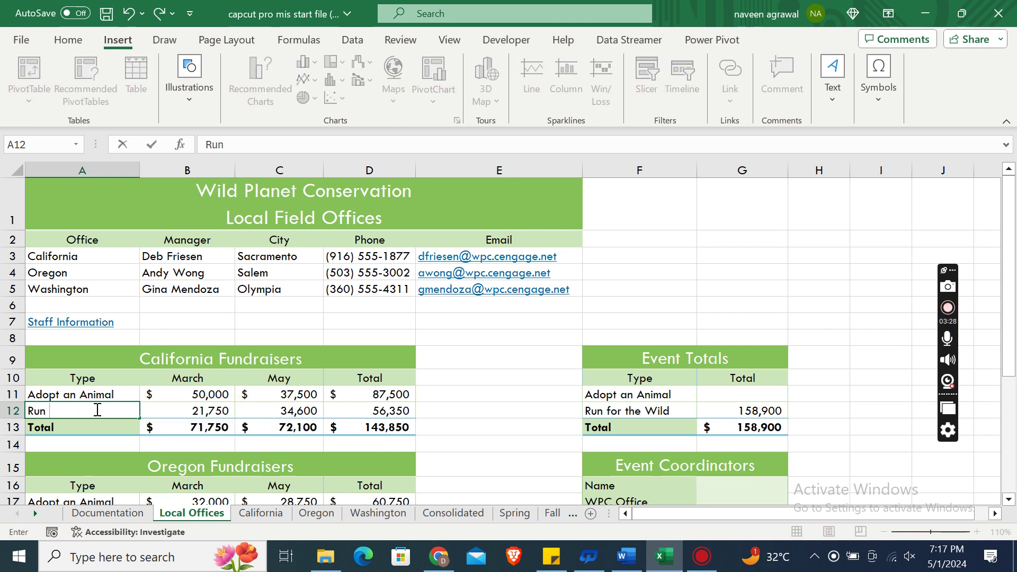
text(for the Wild)
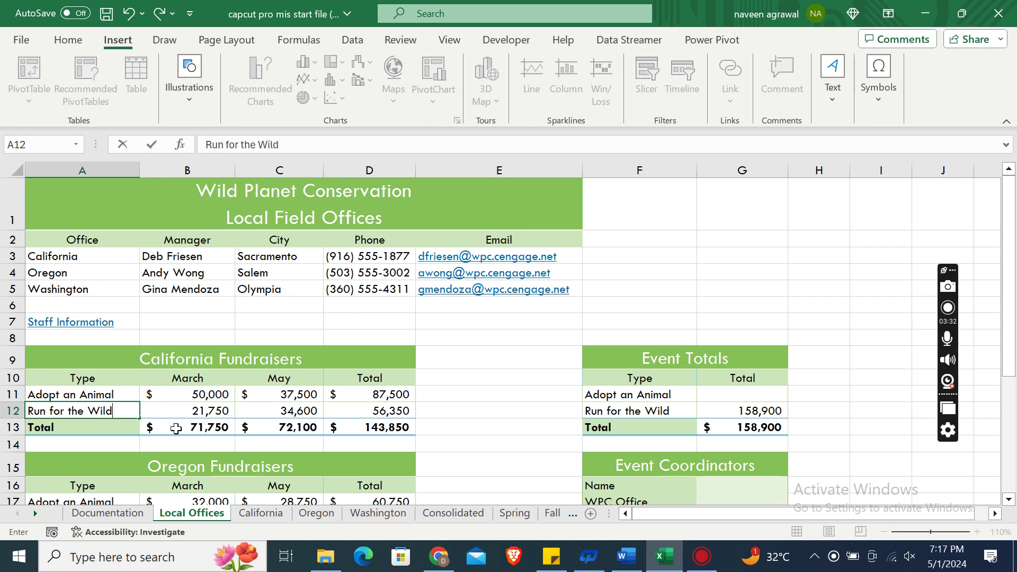
click(113, 426)
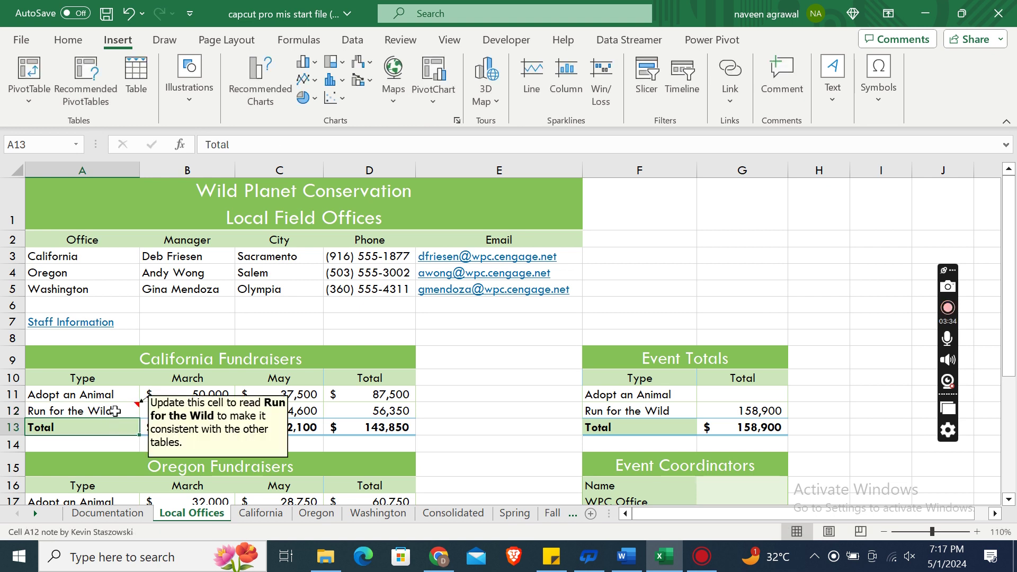
click(114, 412)
mouse_move(138, 411)
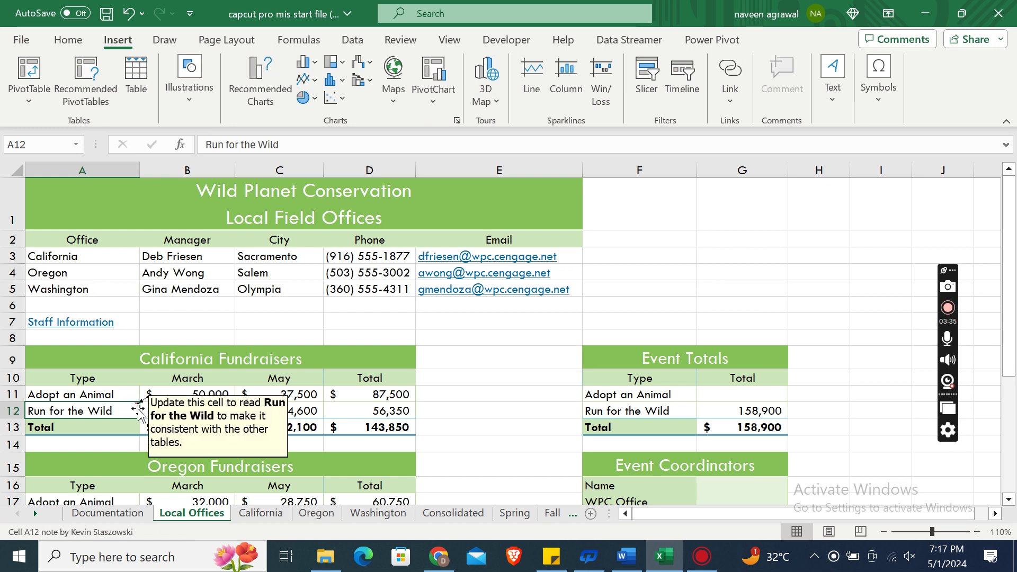
Delete the note from cell A12 using the Review commands.
click(401, 41)
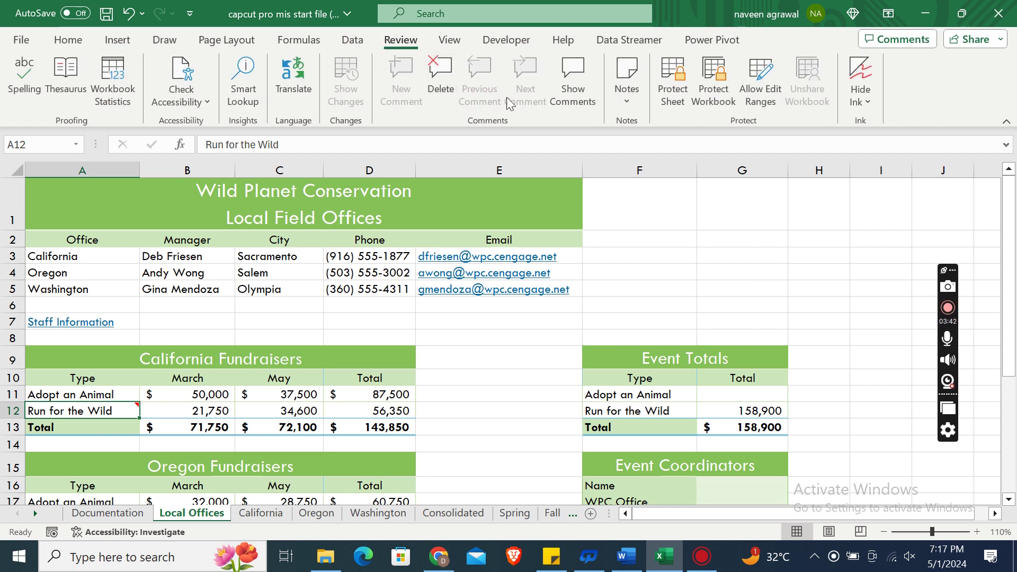
click(437, 74)
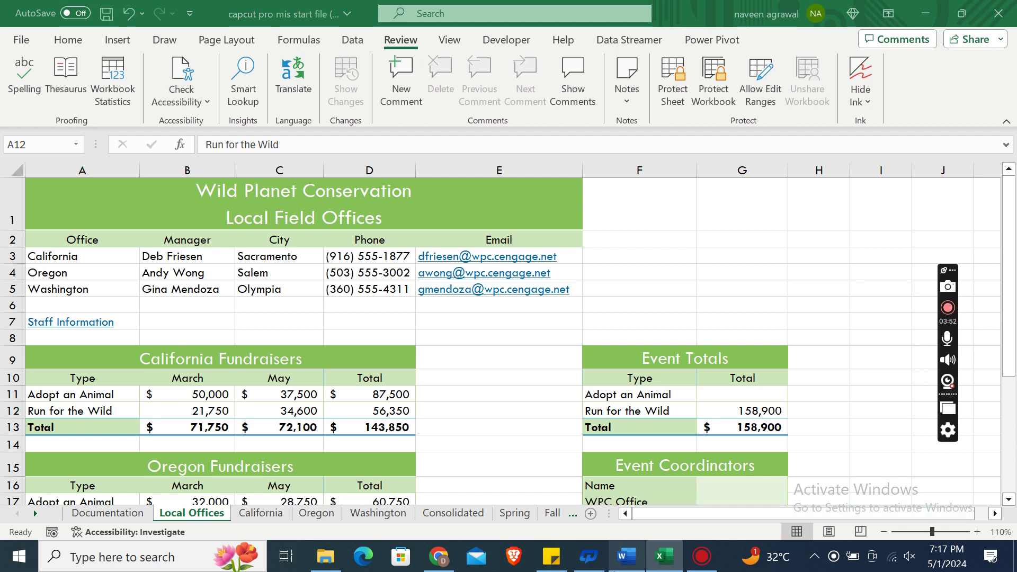
click(627, 556)
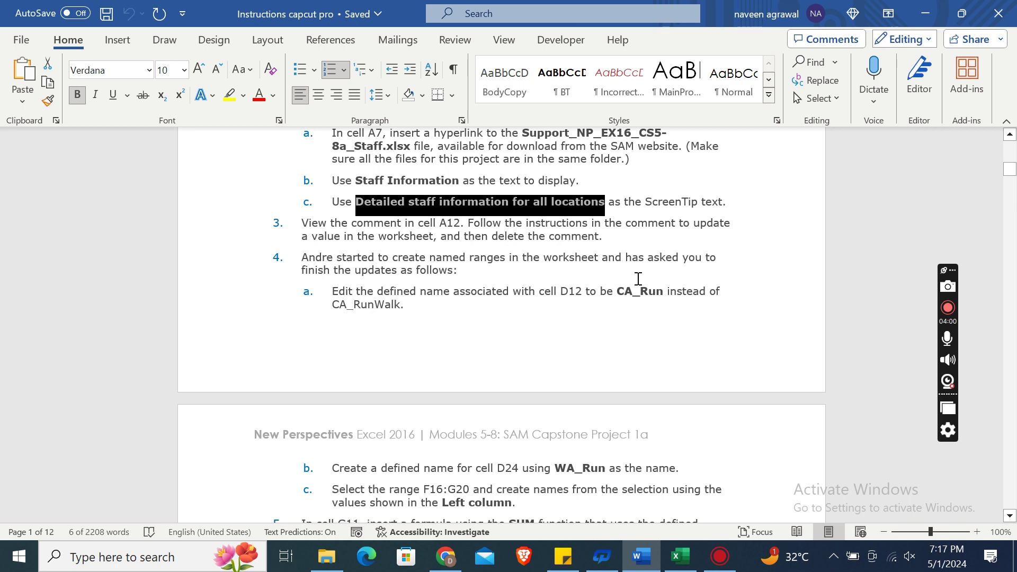
click(1012, 175)
drag(1012, 175, 1012, 176)
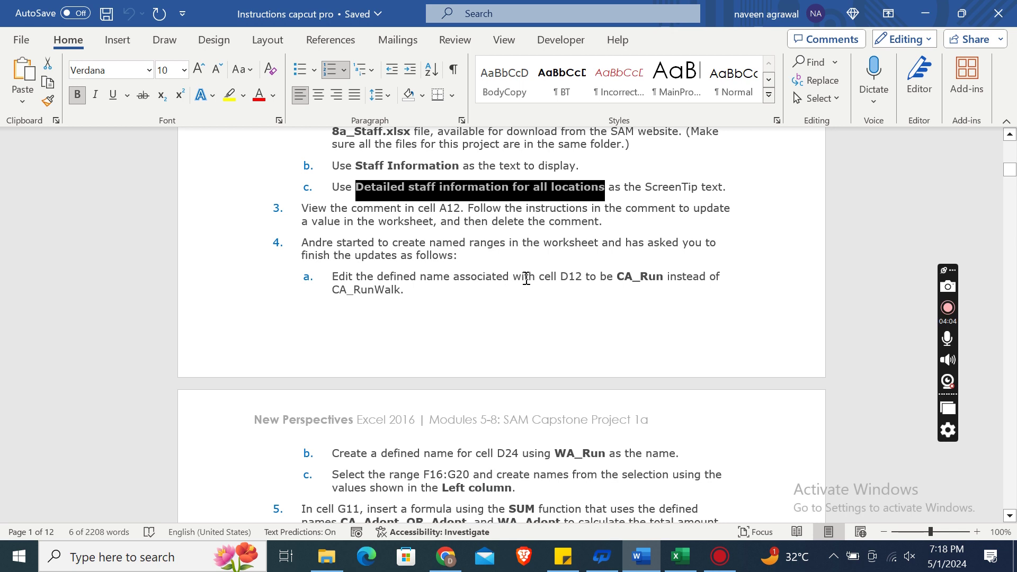
key(alt+Tab)
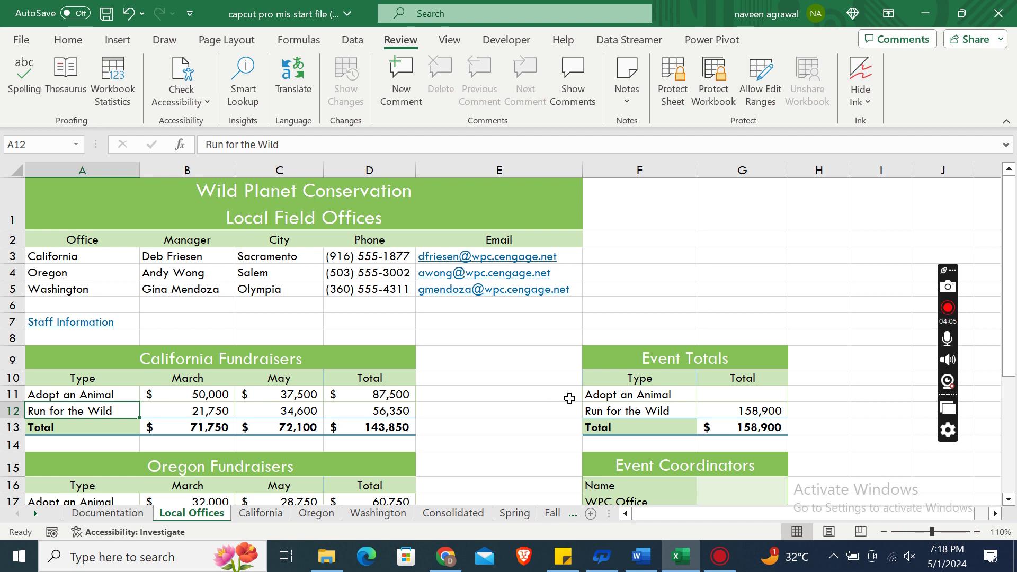
click(373, 420)
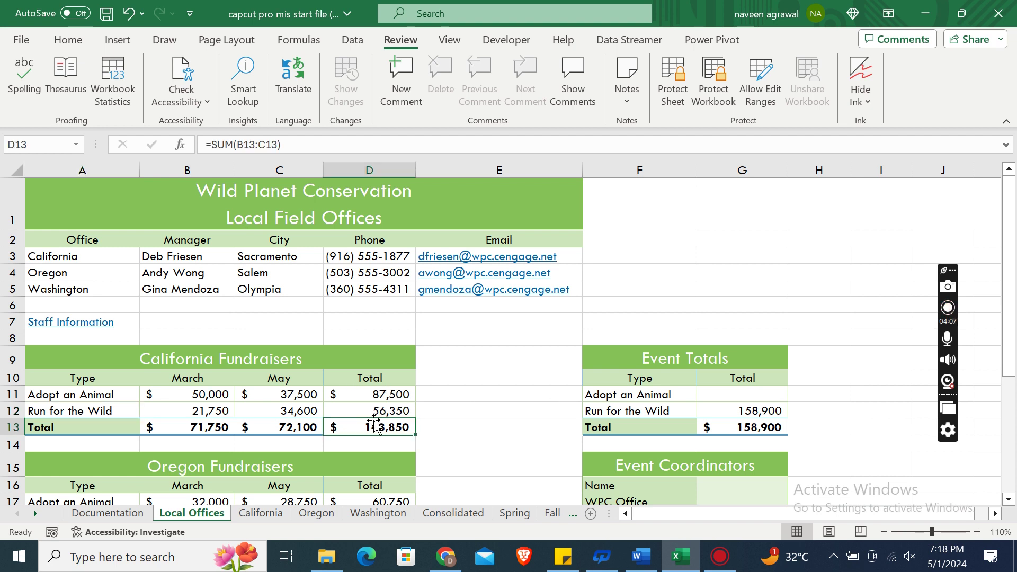
click(377, 410)
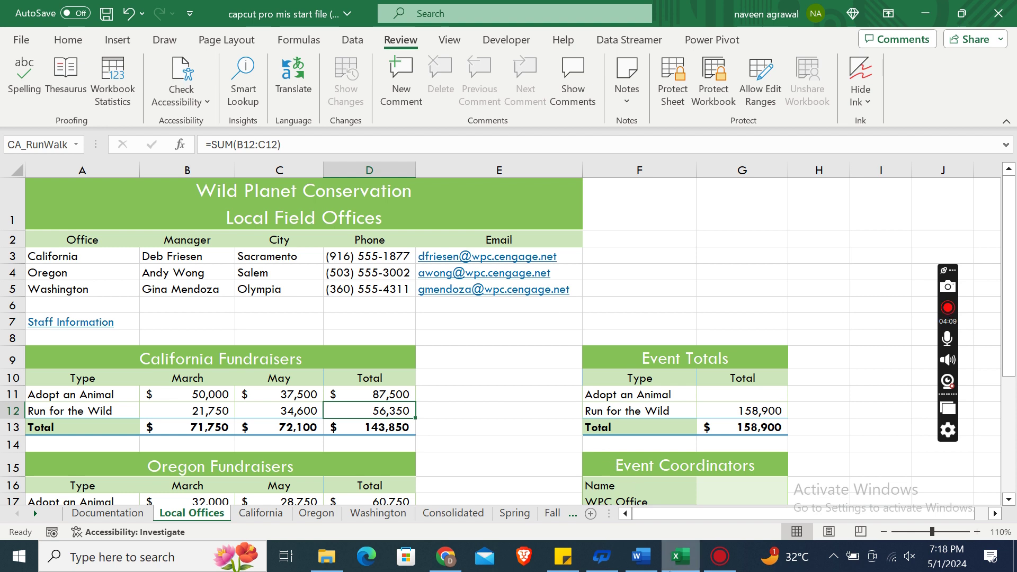
click(640, 556)
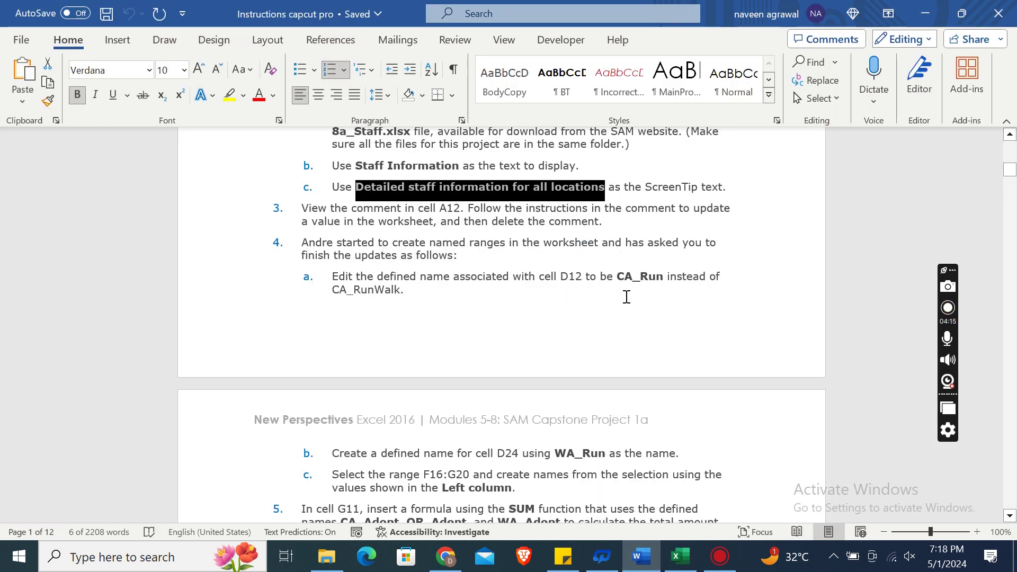
click(665, 549)
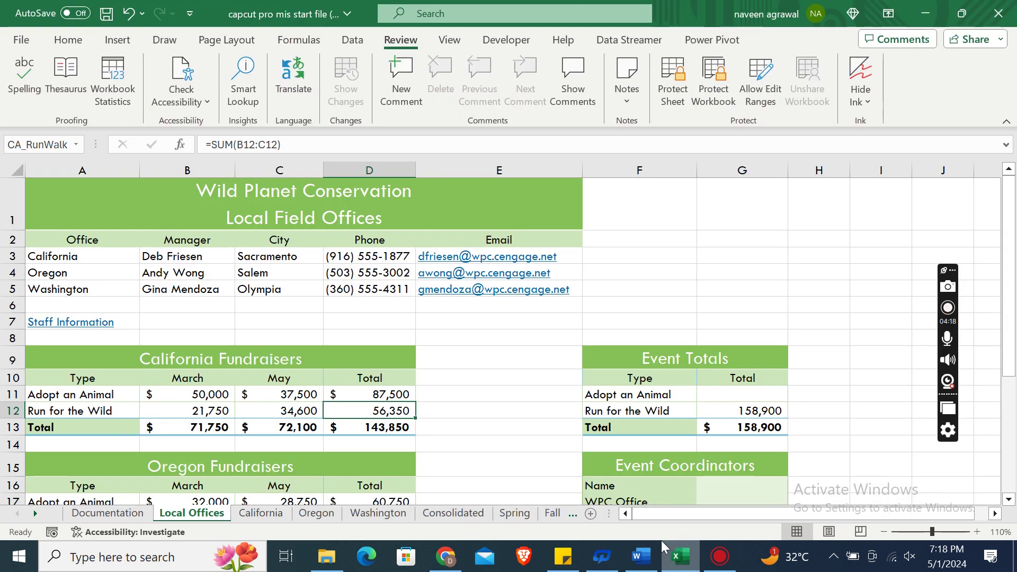
Rename the defined name CA_RunWalk to CA_Run in Name Manager.
click(317, 43)
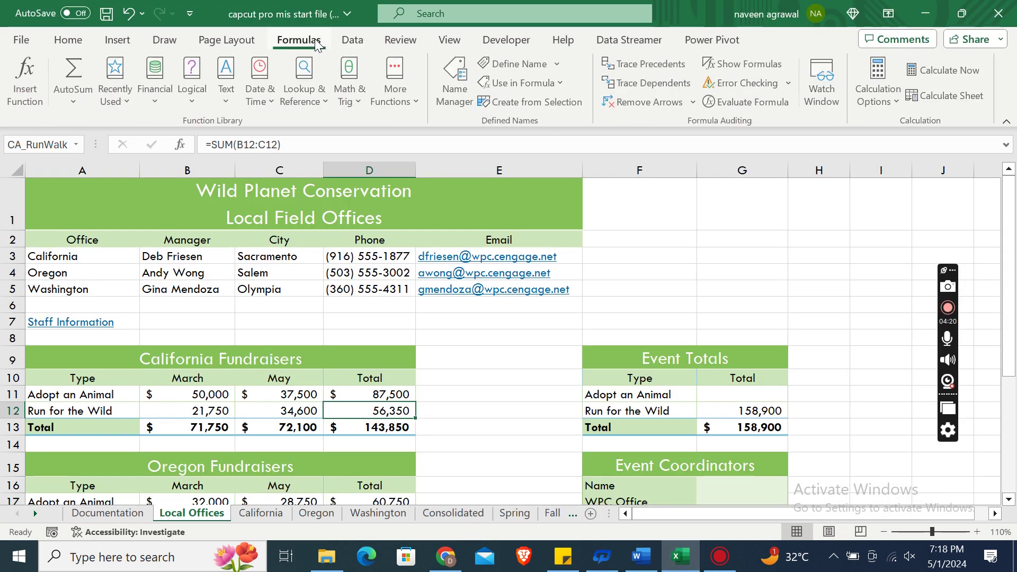
click(454, 90)
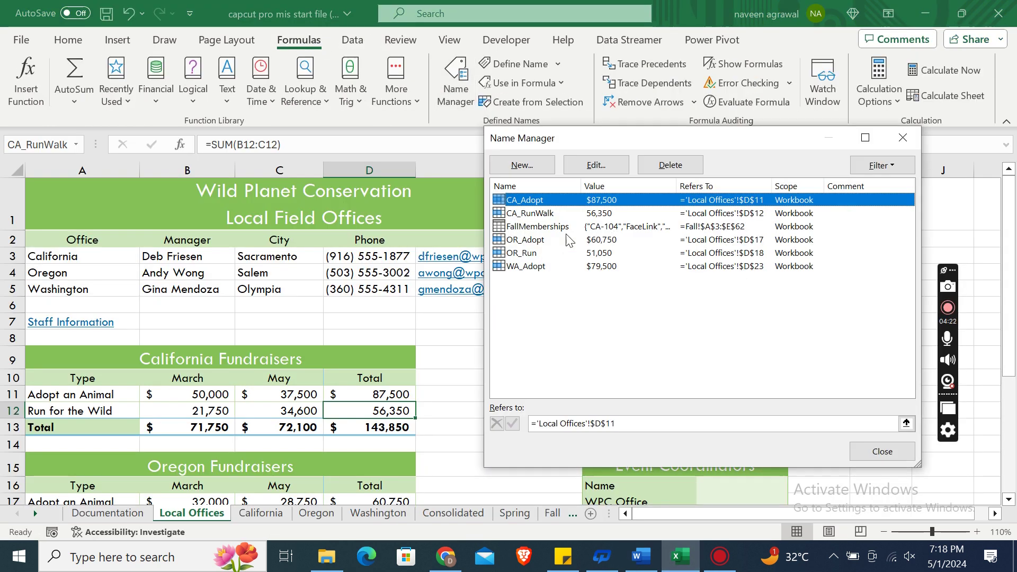
click(529, 214)
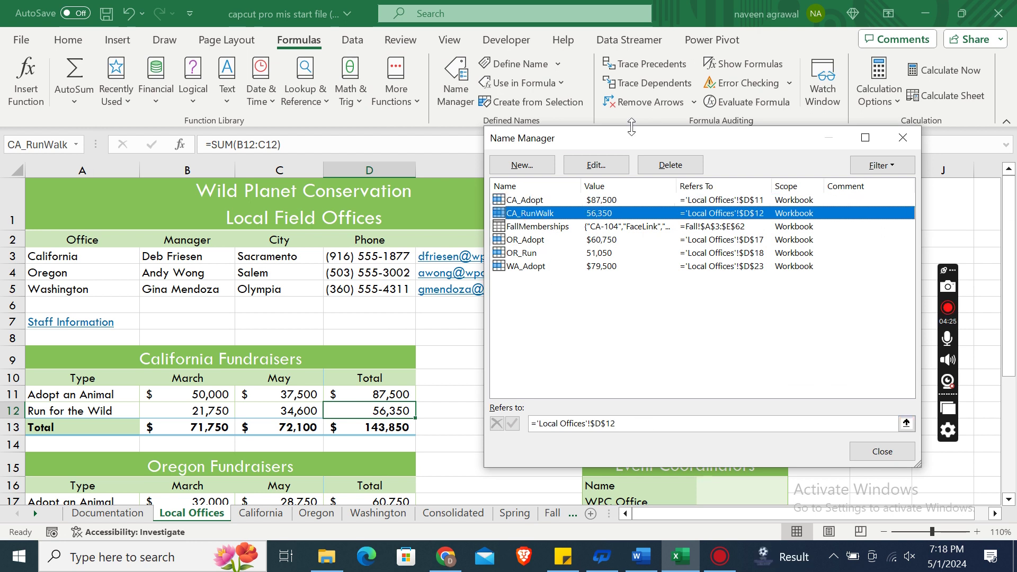
click(592, 164)
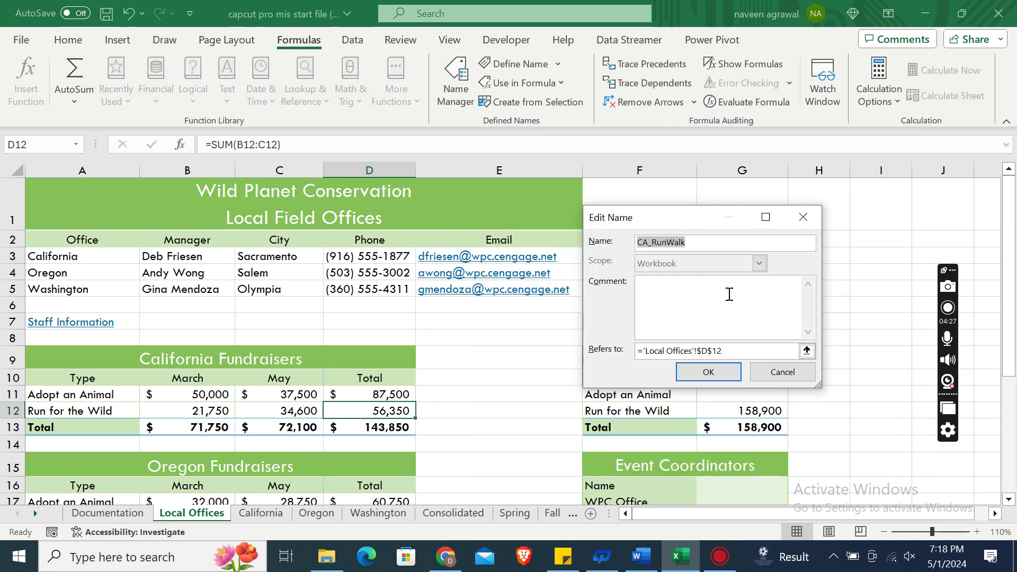
click(647, 569)
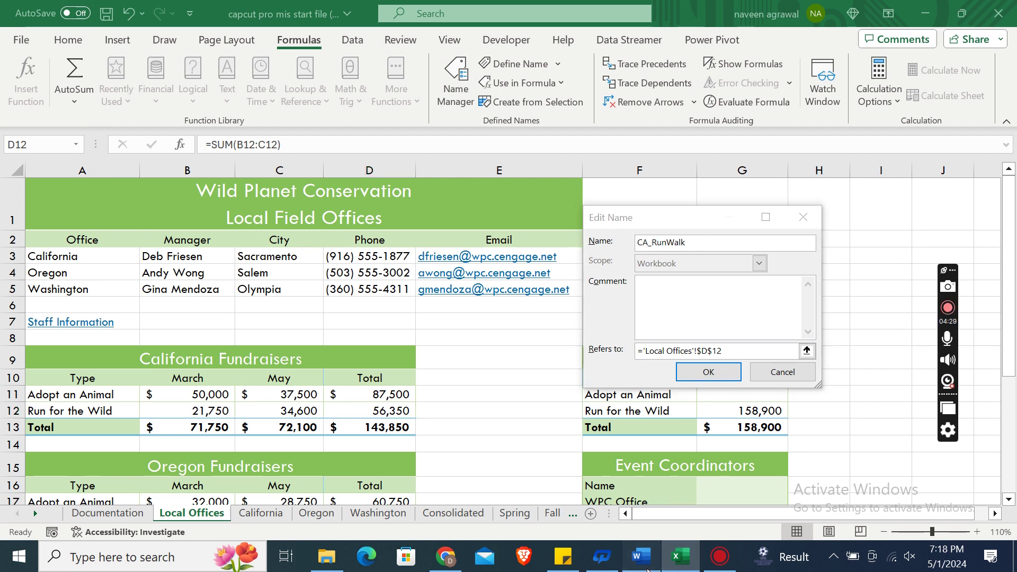
click(680, 556)
click(691, 243)
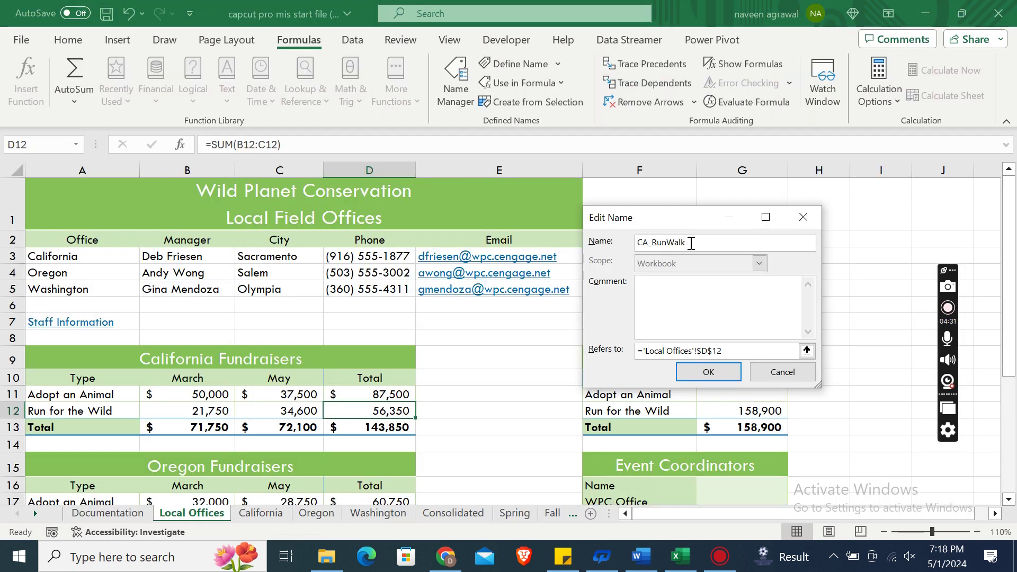
key(BackSpace)
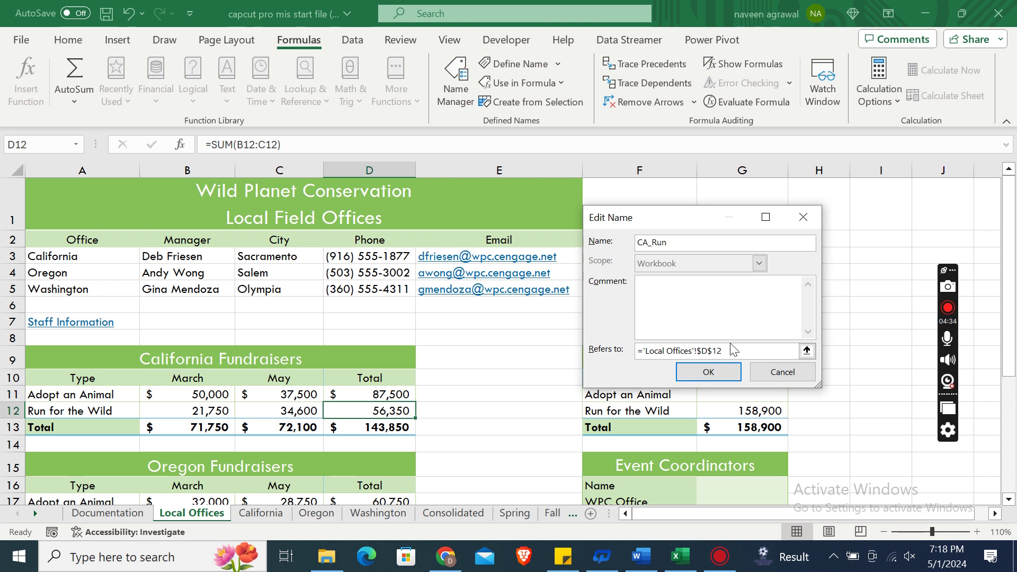
click(709, 372)
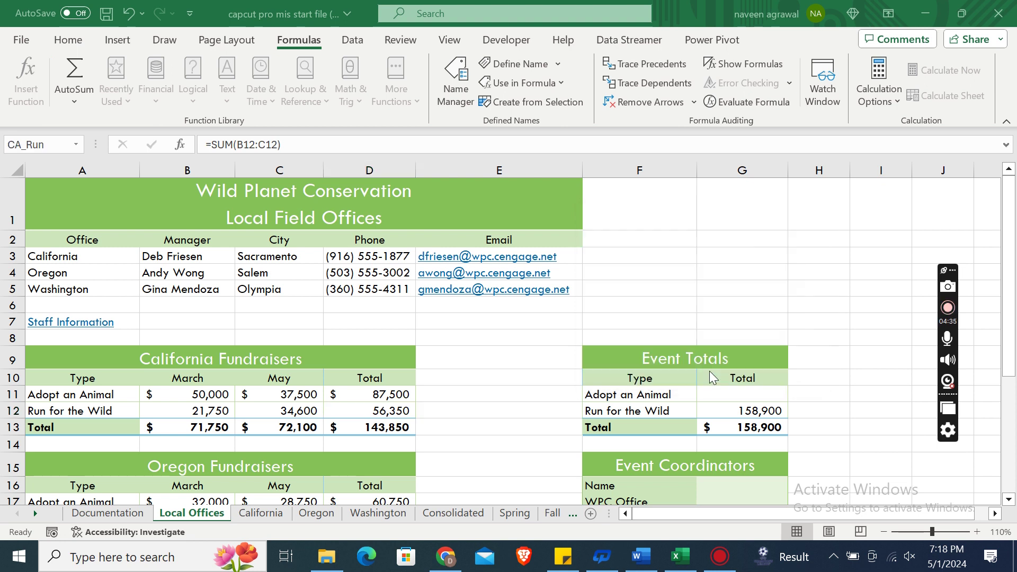
Reopen Name Manager with Ctrl+F3 to confirm CA_Run, then close it.
click(647, 558)
click(647, 559)
key(ctrl+F3)
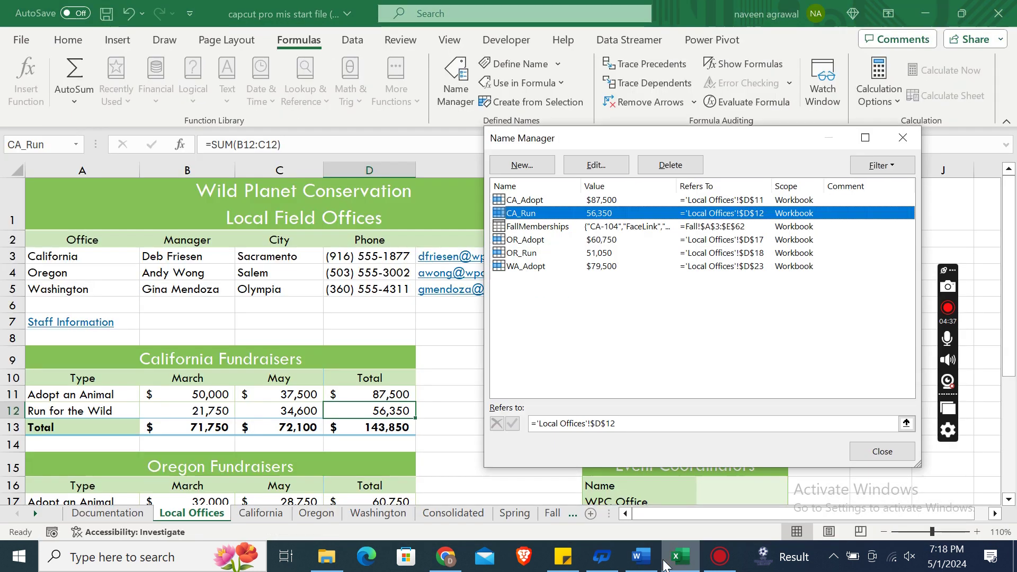
click(872, 454)
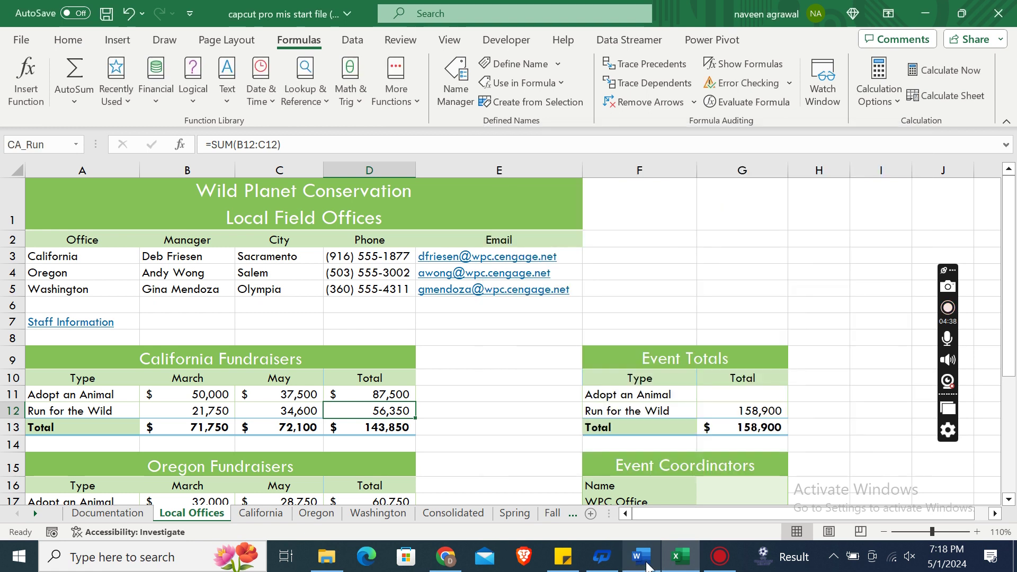
click(640, 557)
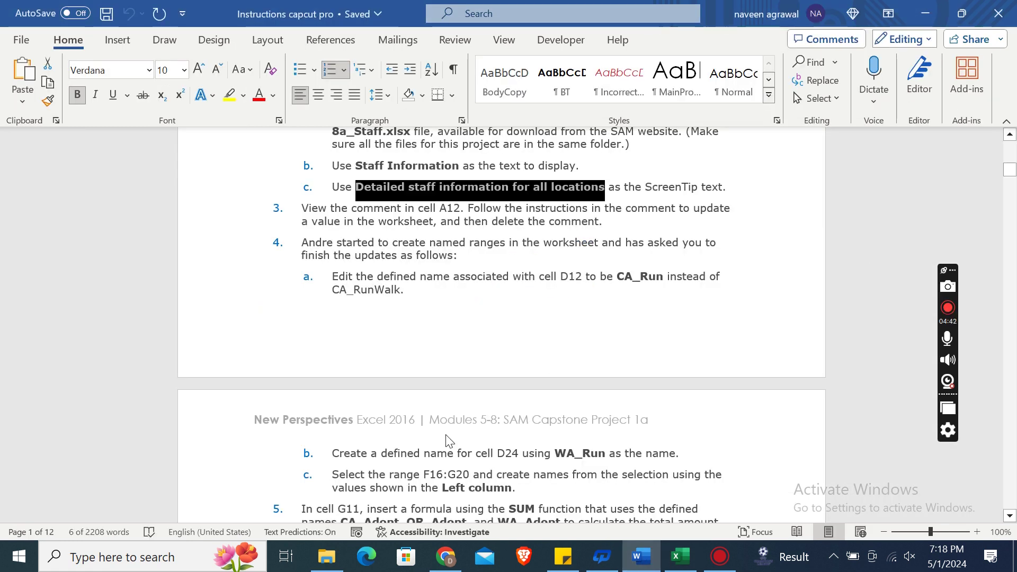
Give cell D24, the Washington Run total, the defined name WA_Run.
click(556, 454)
double_click(559, 455)
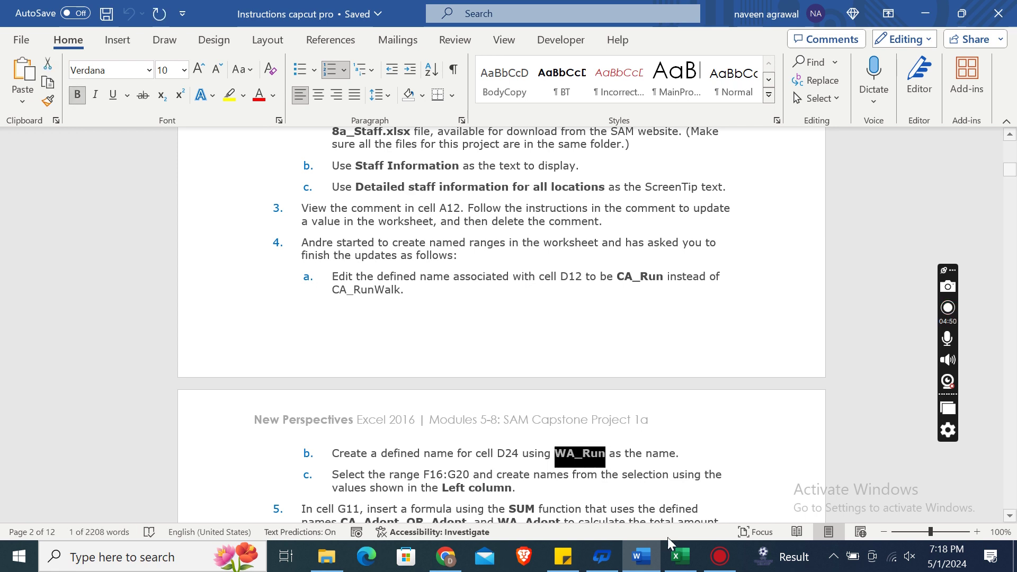
key(alt+Tab)
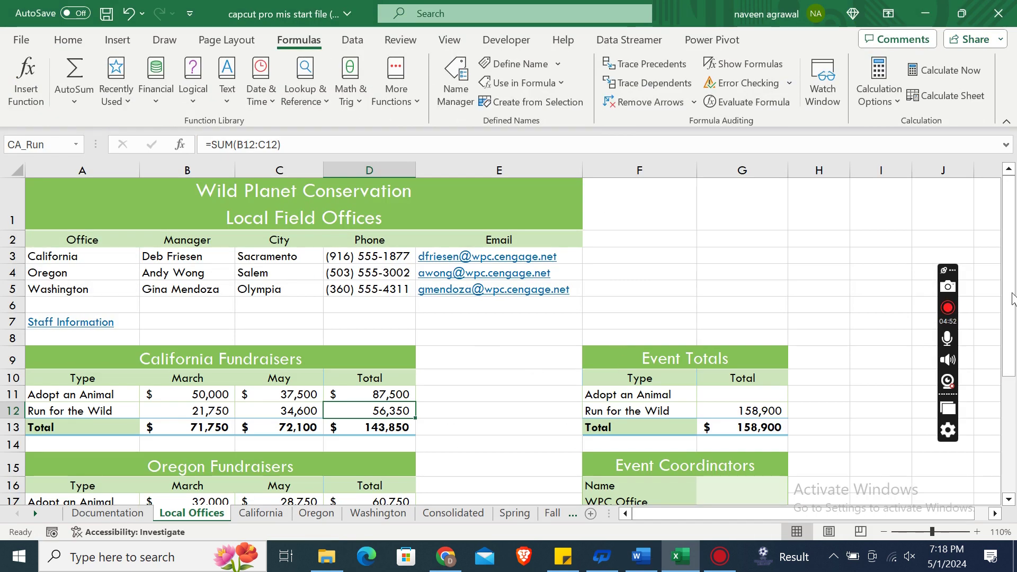
drag(1008, 278, 998, 386)
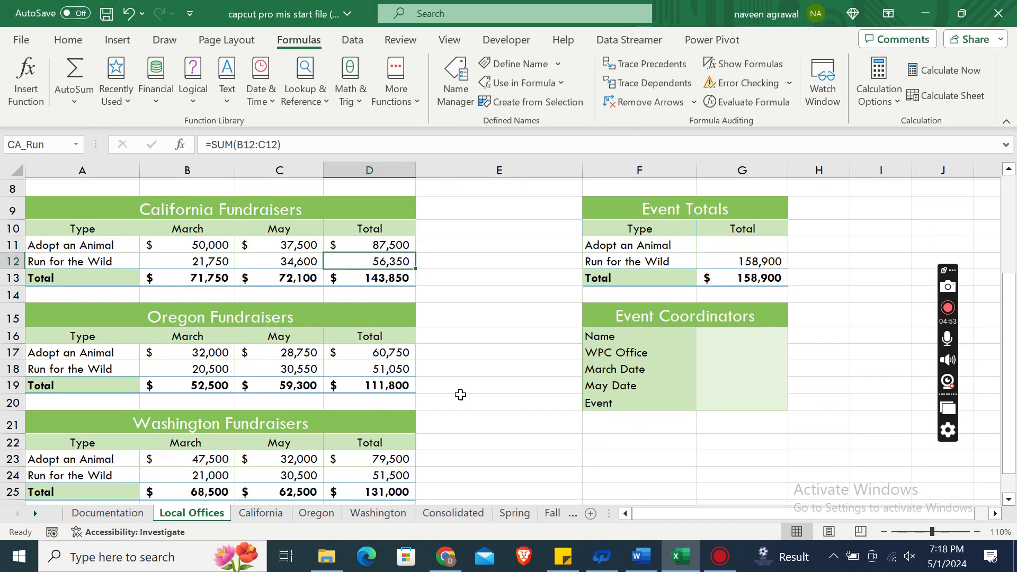
click(366, 471)
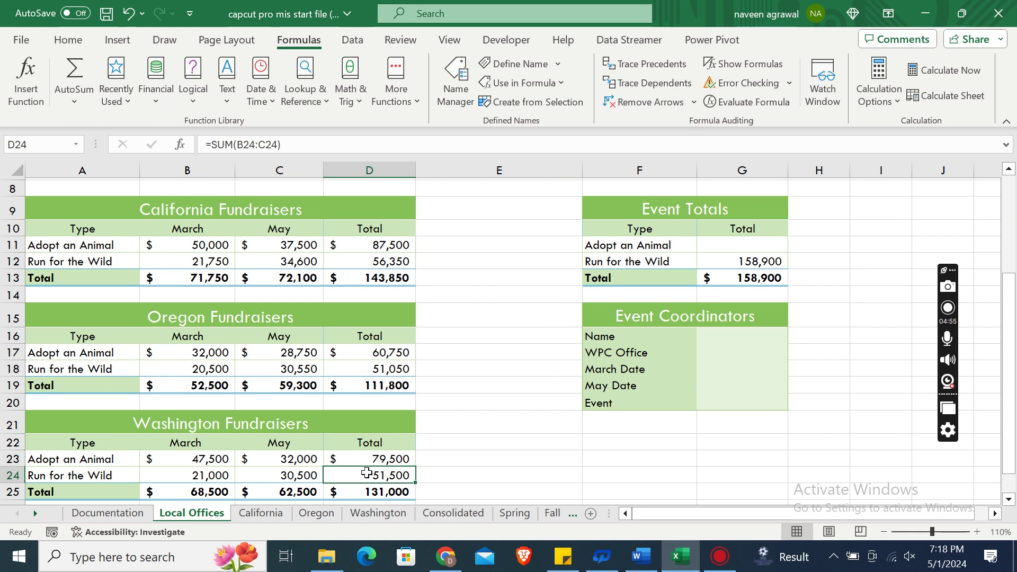
click(529, 66)
text(WA_Run)
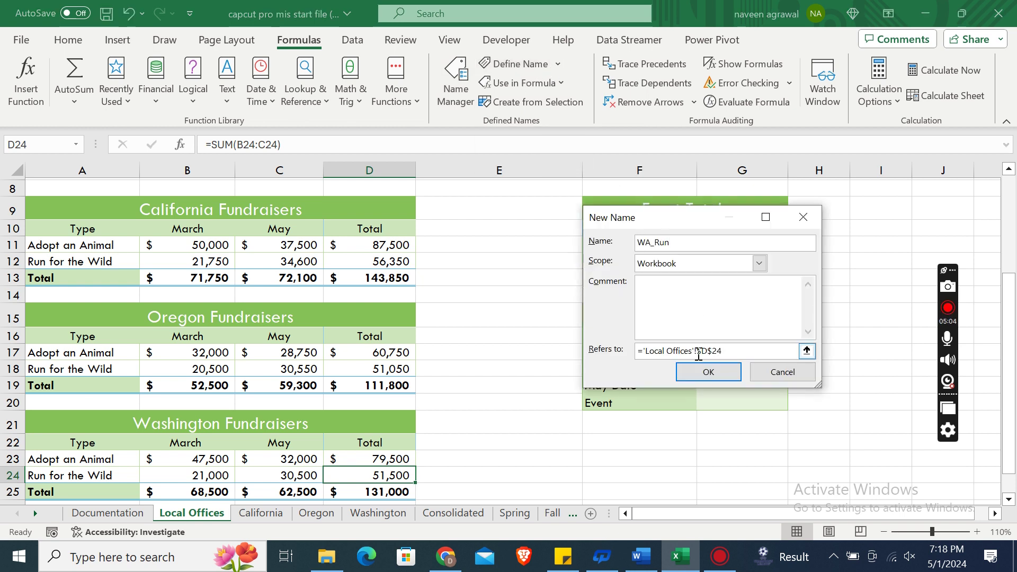
click(699, 373)
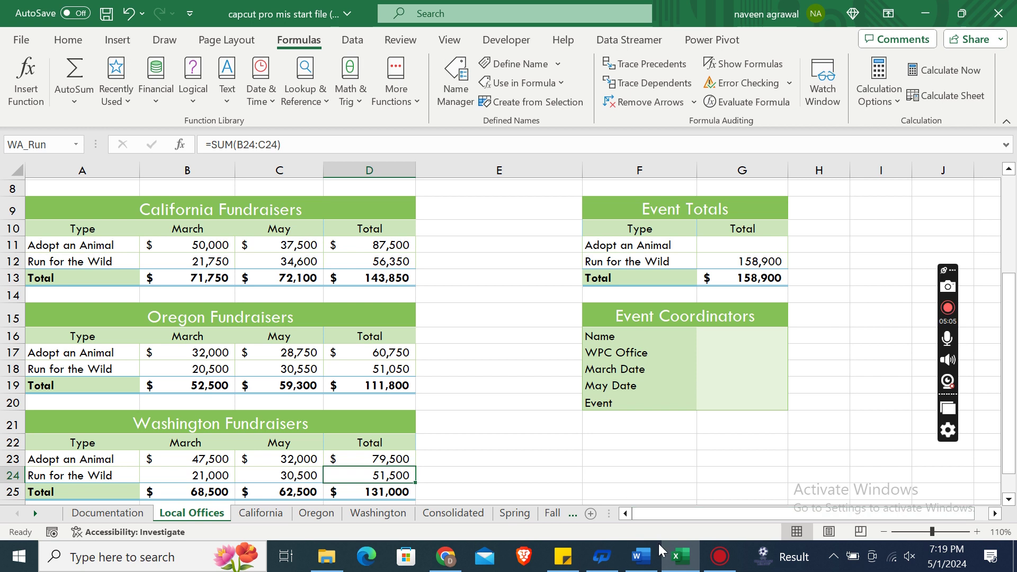
Create names for F16:G20 from the left-column labels with Create from Selection.
click(641, 555)
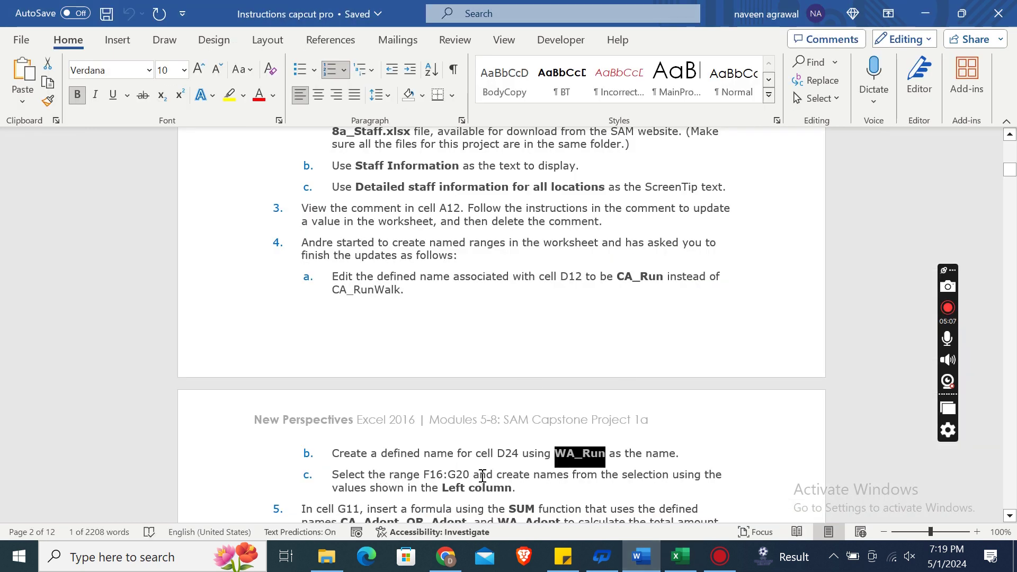
click(671, 568)
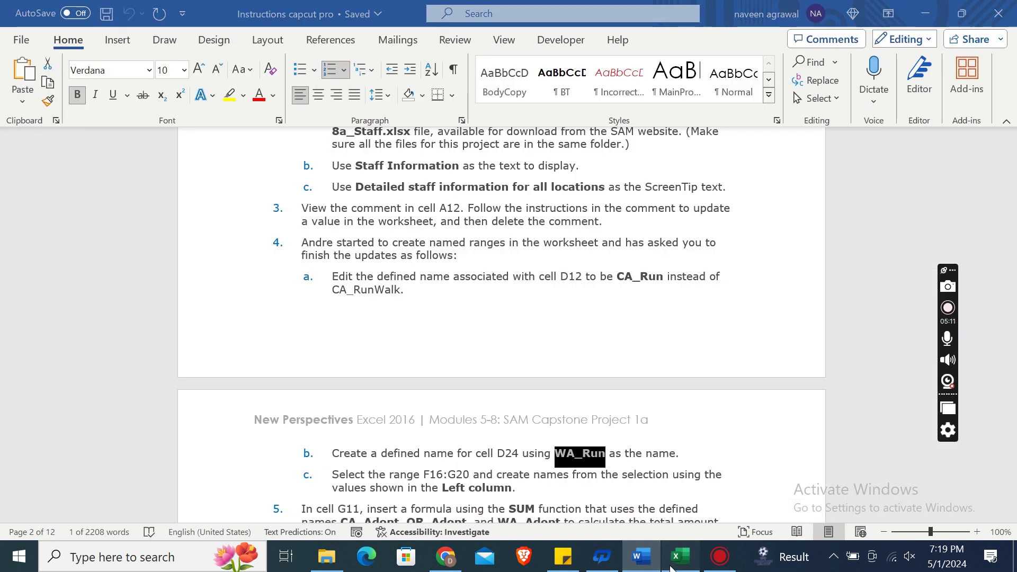
click(641, 332)
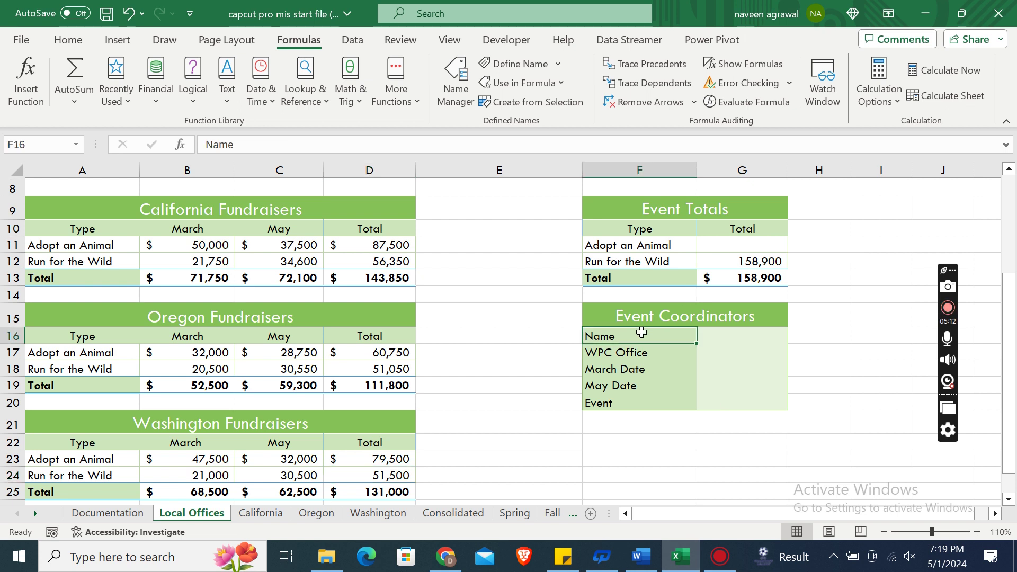
drag(641, 332, 741, 403)
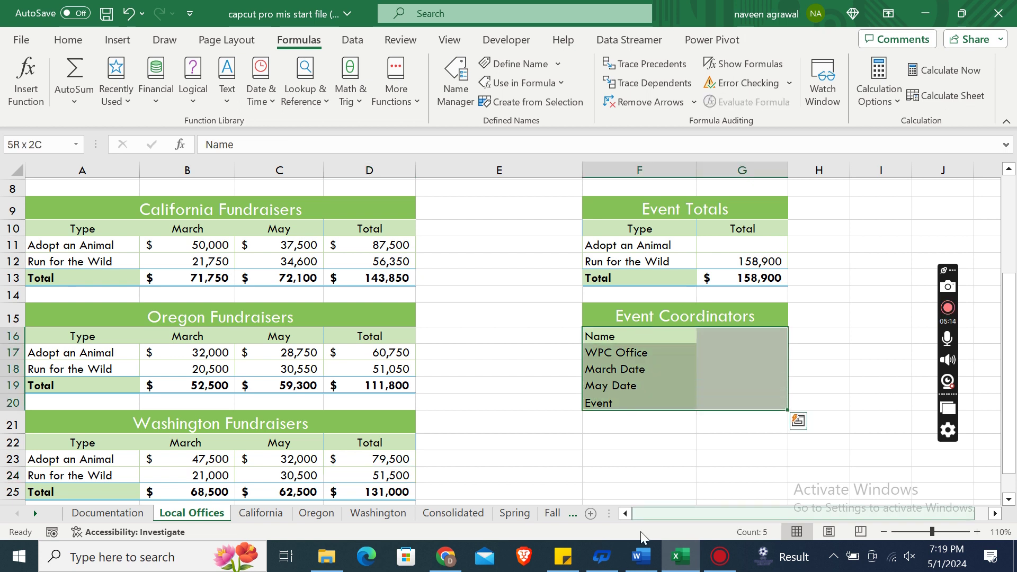
click(640, 557)
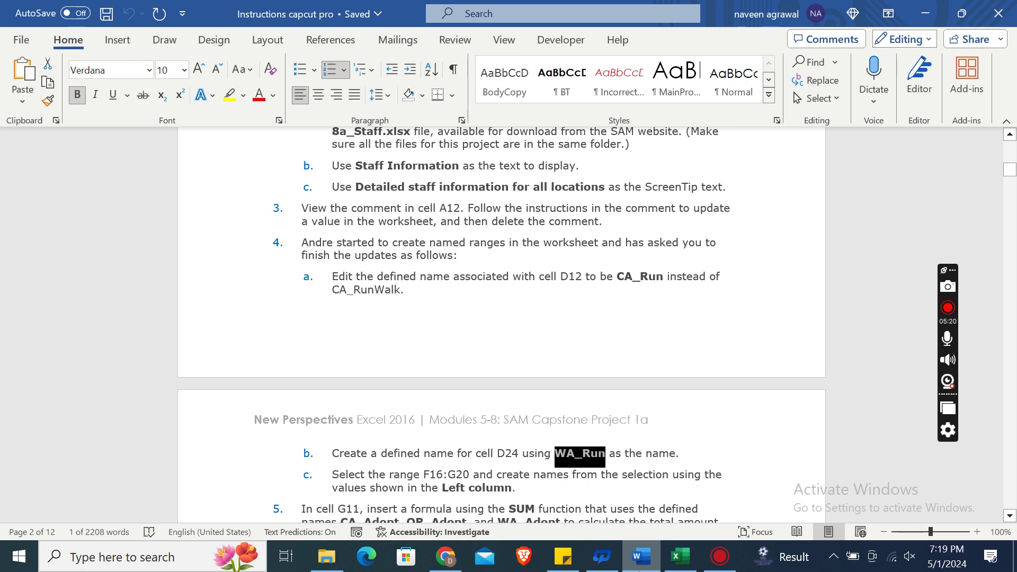
click(679, 557)
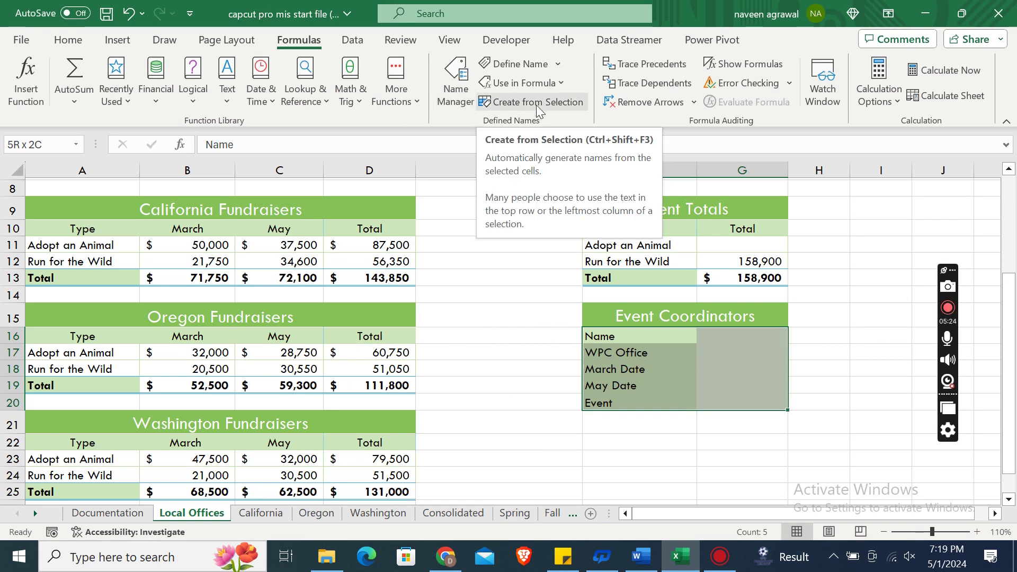
click(520, 108)
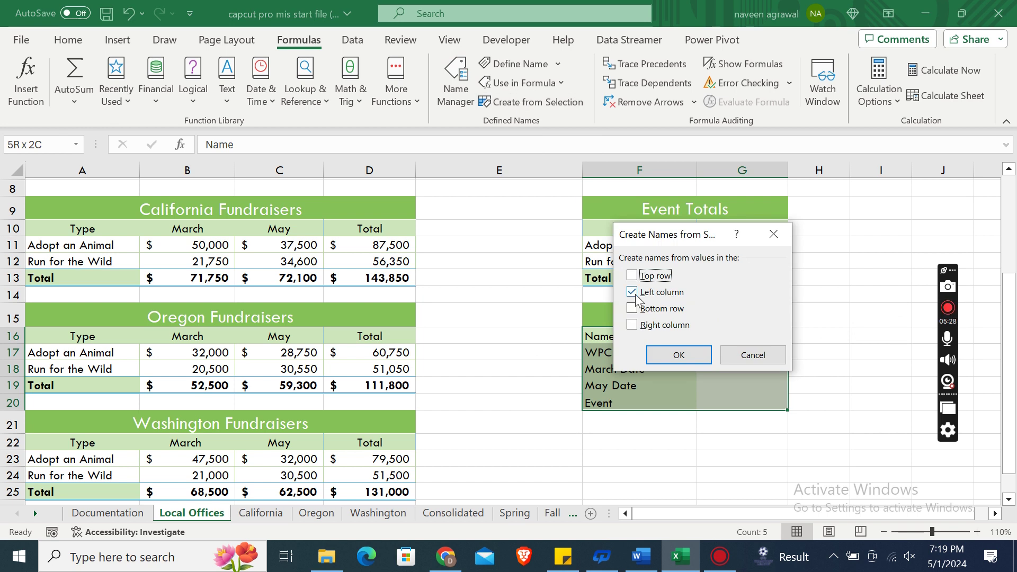
click(677, 354)
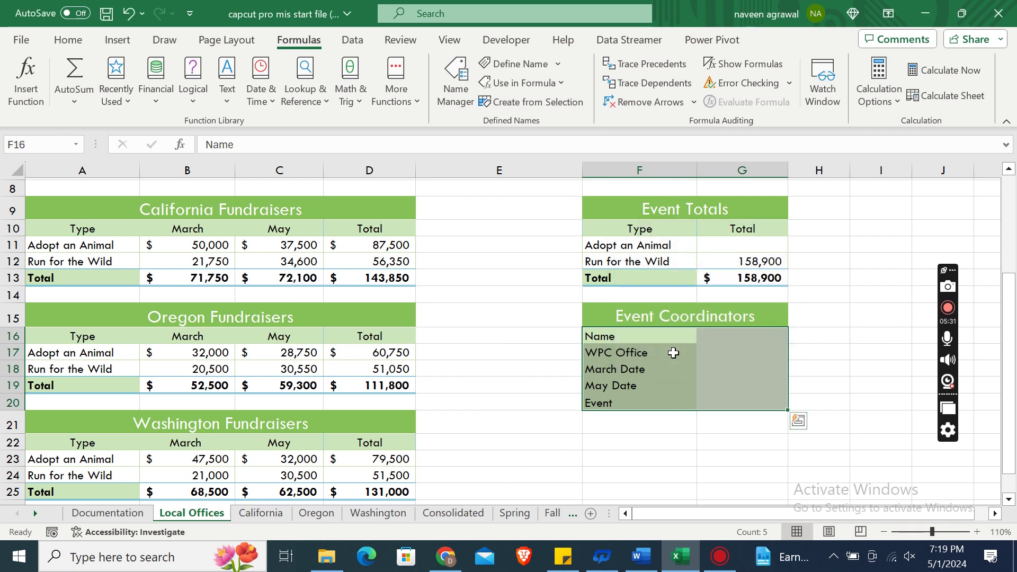
Step through cells G16 to G20 to verify their new defined names.
click(720, 337)
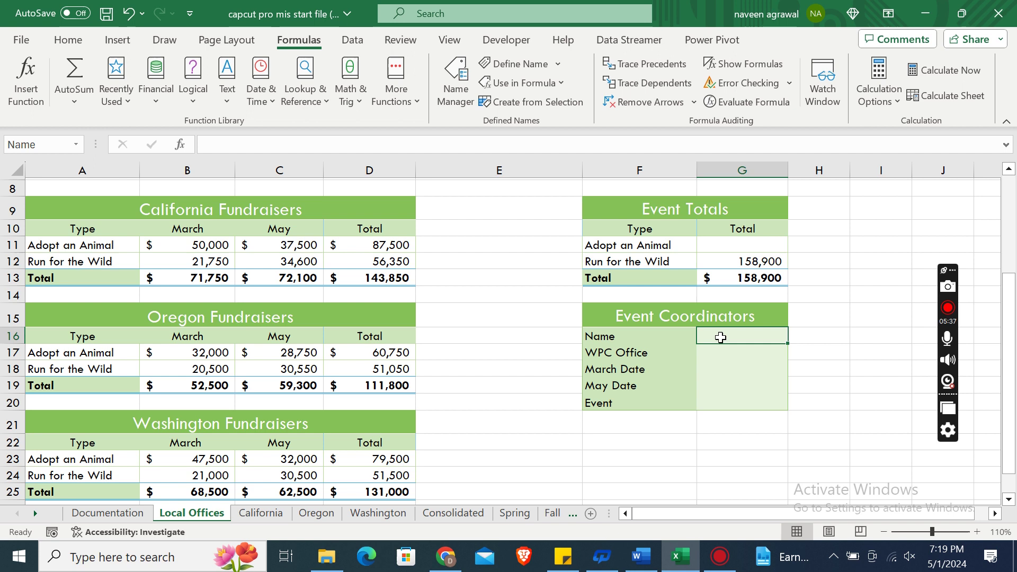
key(Down)
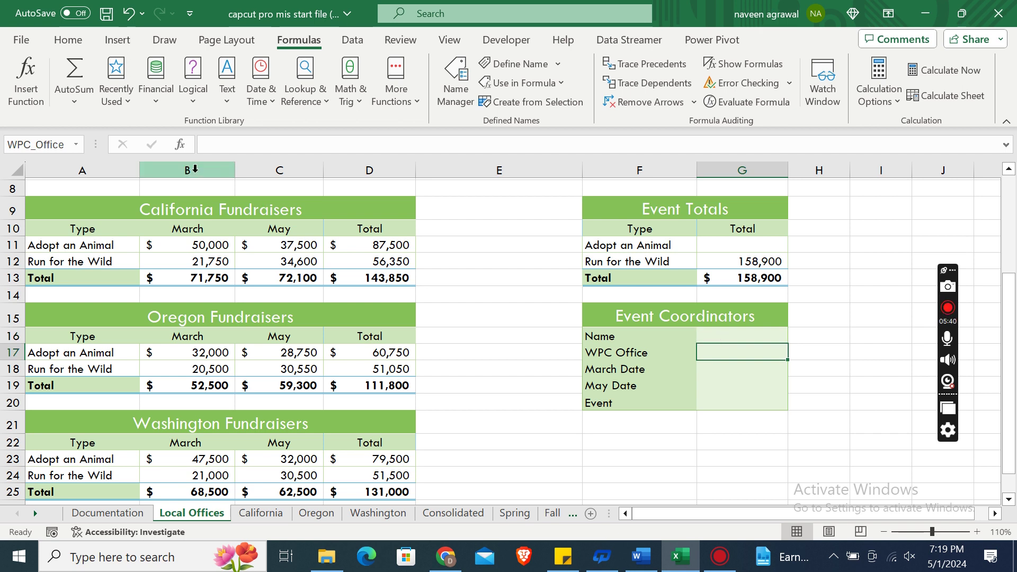
key(Down)
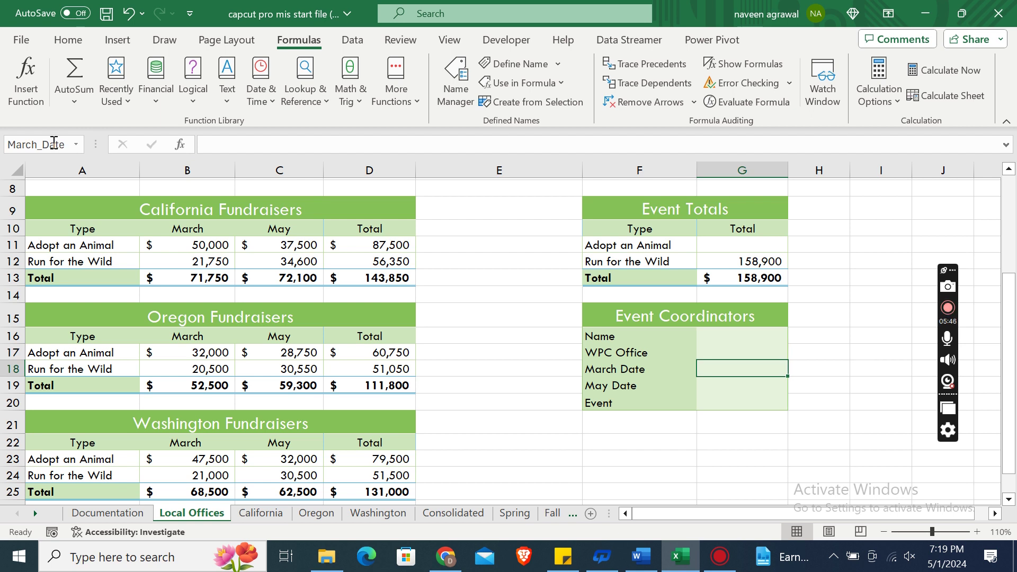
key(Down)
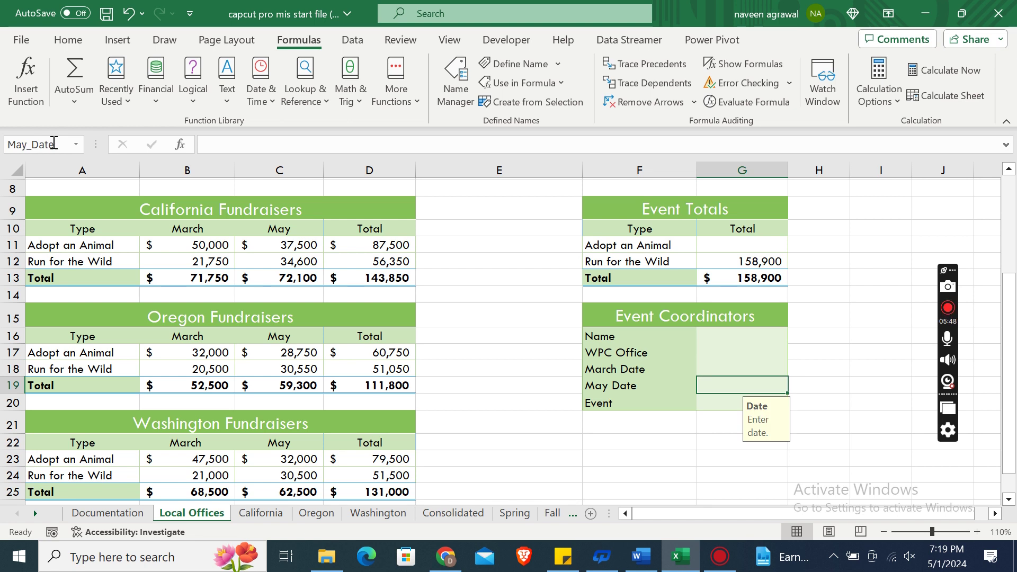
key(Down)
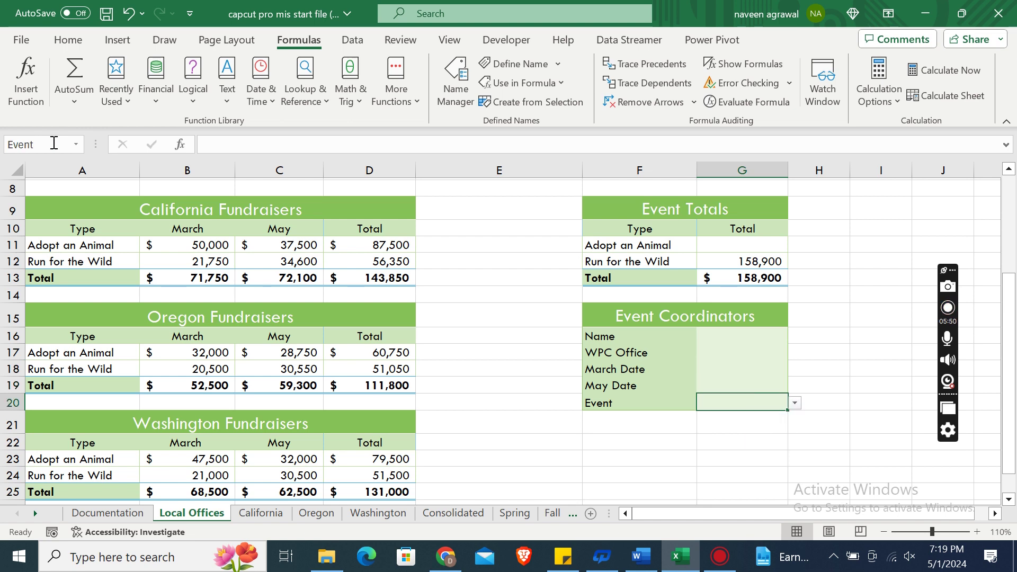
Read step 5's G11 SUM formula in Word, select cell G11 in Excel, then return to Word.
click(643, 557)
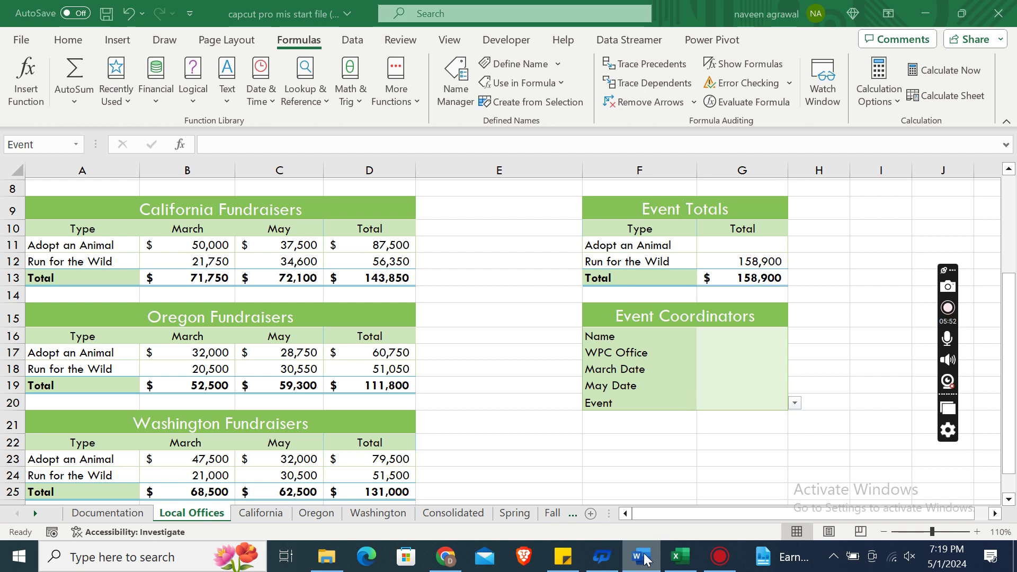
drag(1012, 174, 1015, 189)
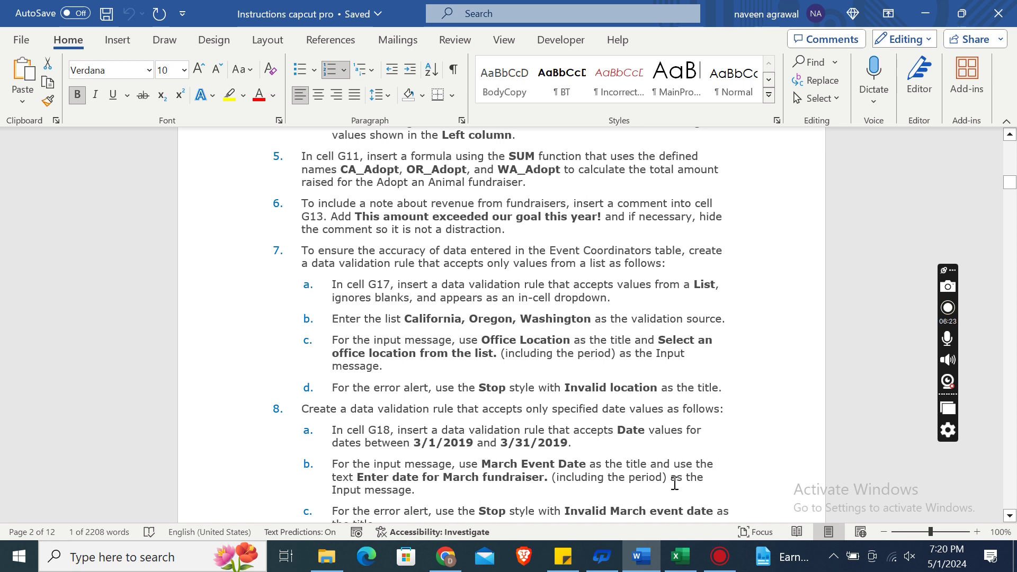
click(682, 562)
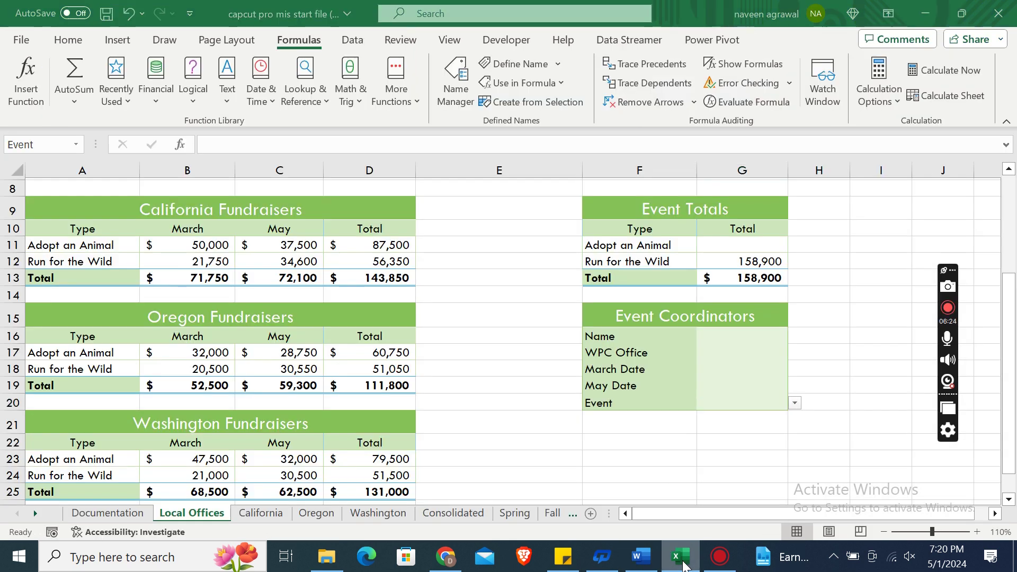
click(683, 565)
click(683, 565)
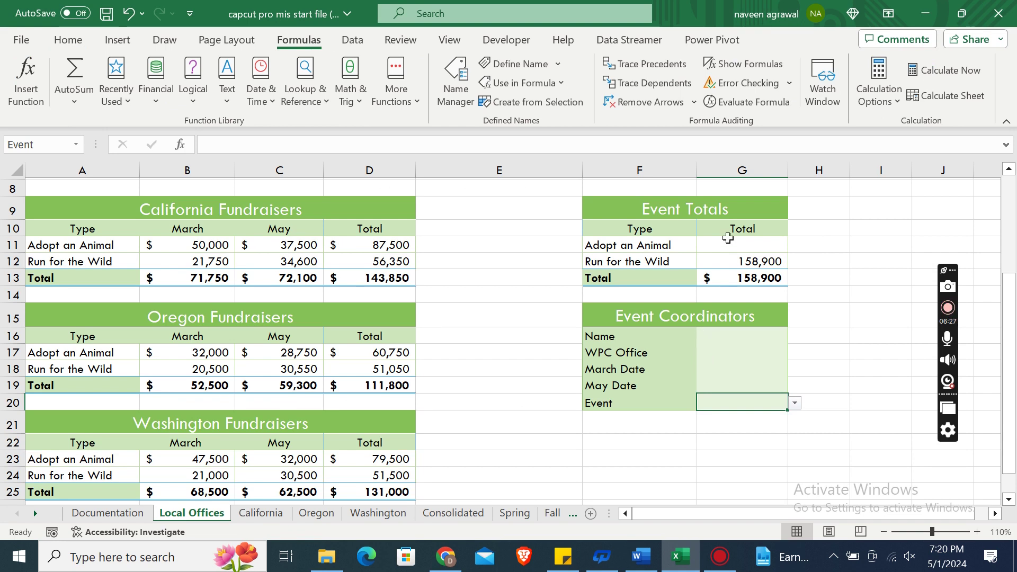
click(727, 243)
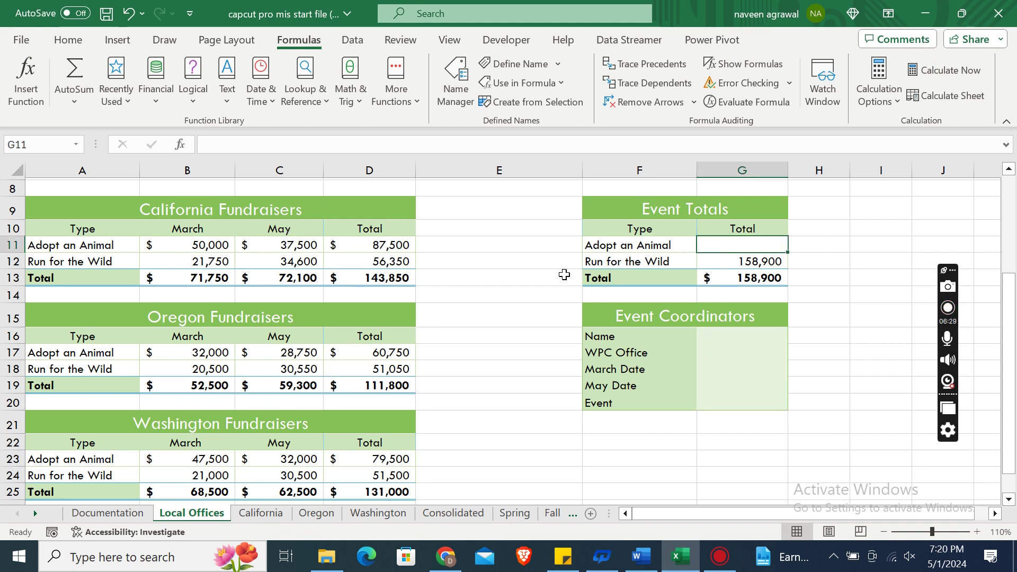
click(638, 557)
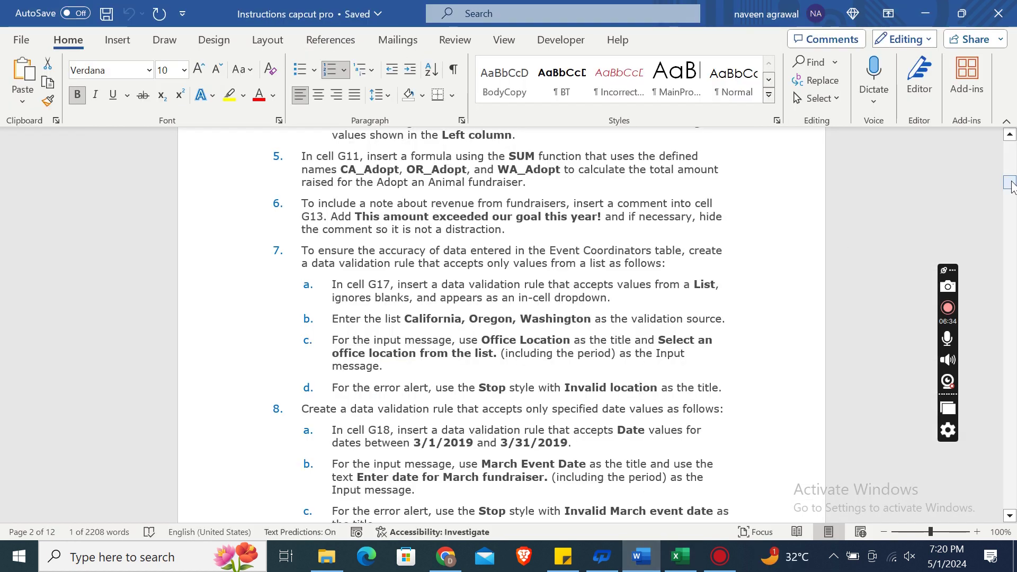
Scroll the Word instructions up to the Getting Started section on page 1.
drag(1010, 182, 1010, 156)
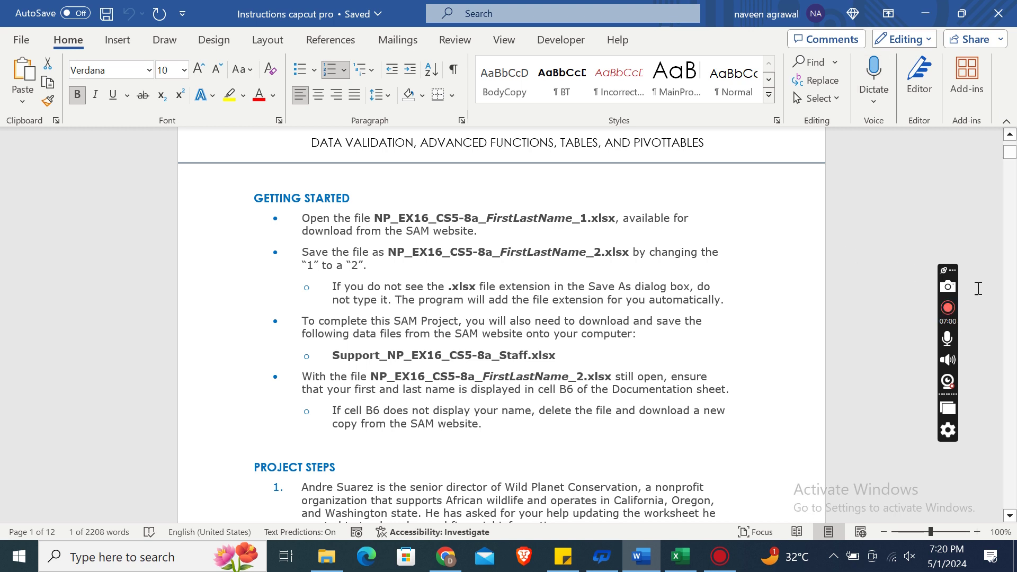
click(948, 309)
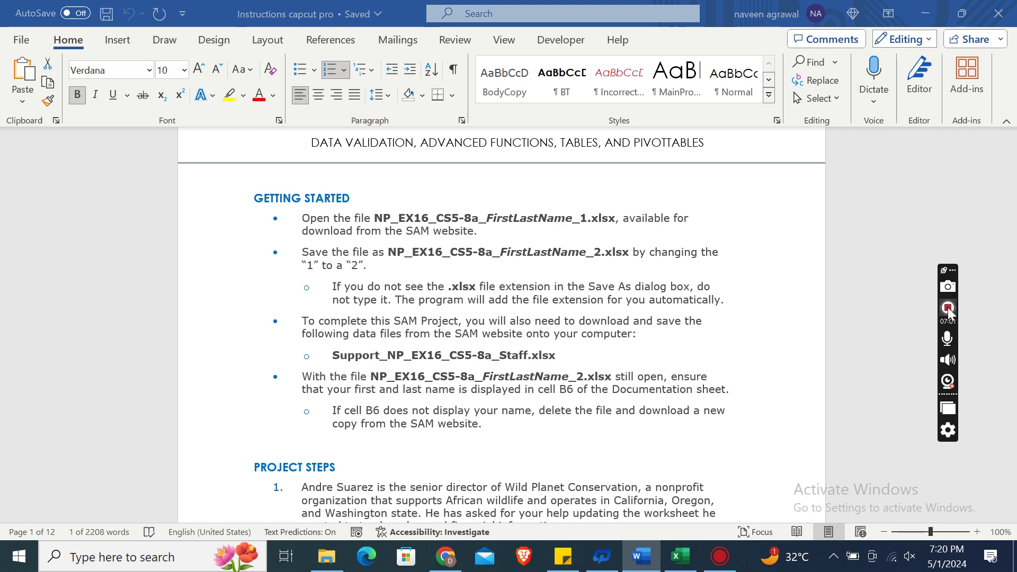